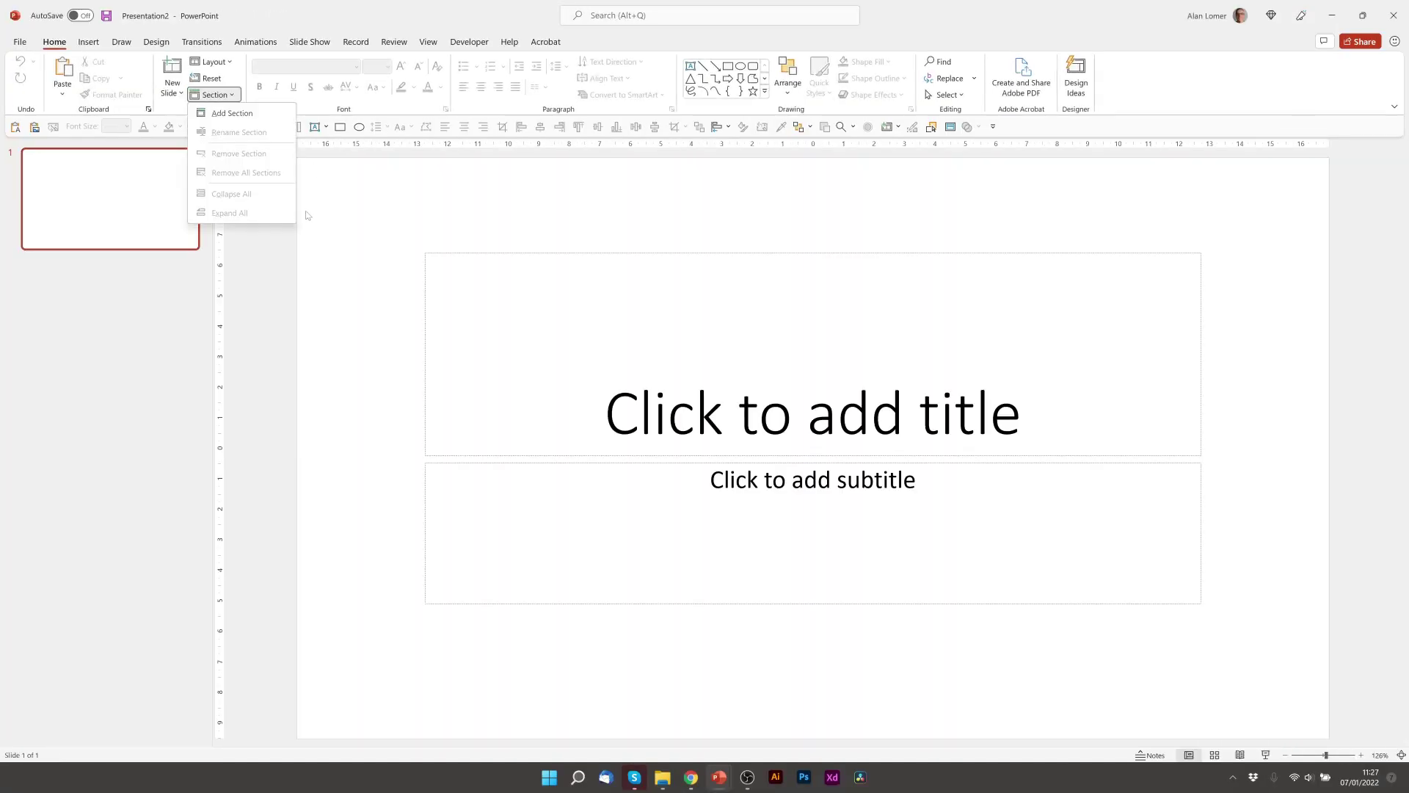
Step: Switch the title slide to the Blank layout
right_click(274, 251)
mouse_move(303, 301)
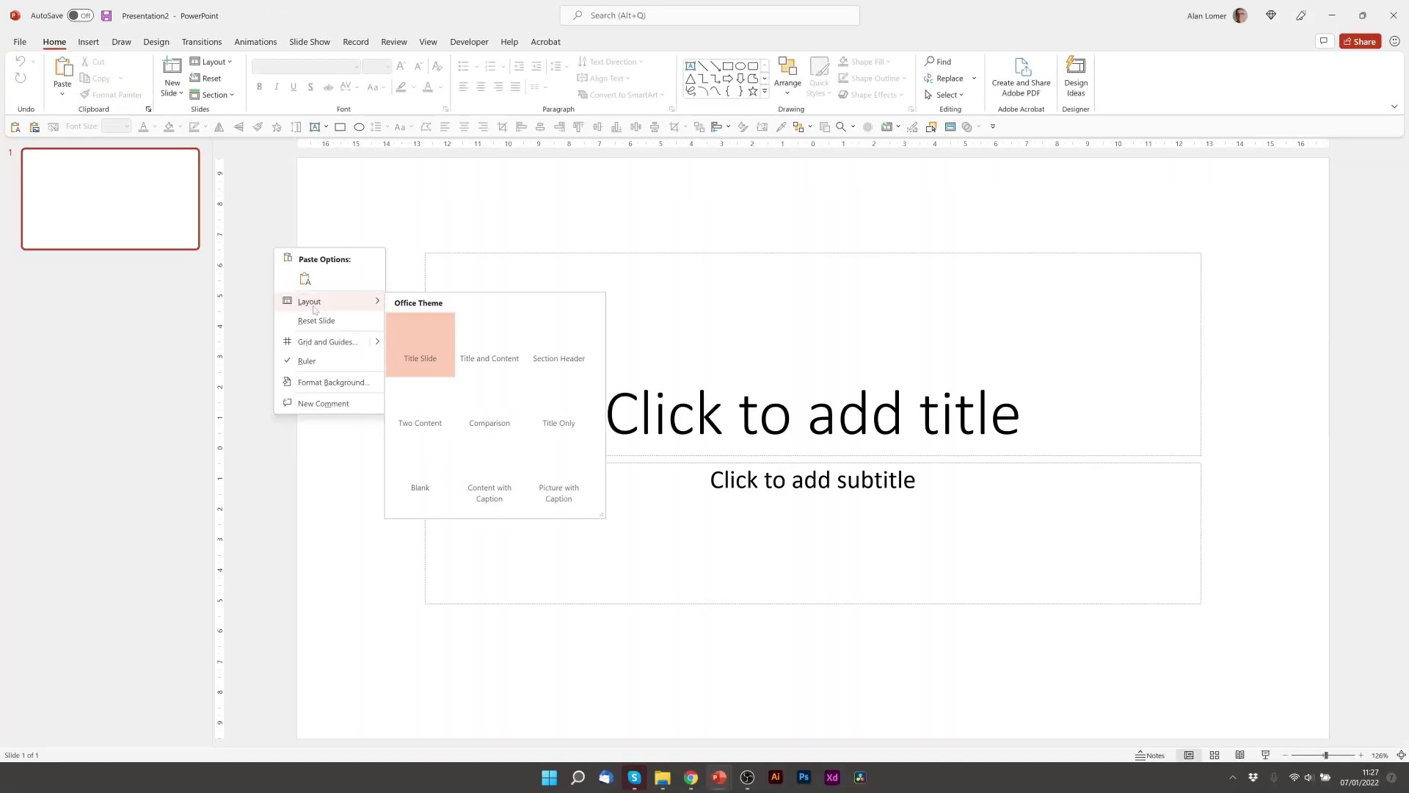
click(412, 474)
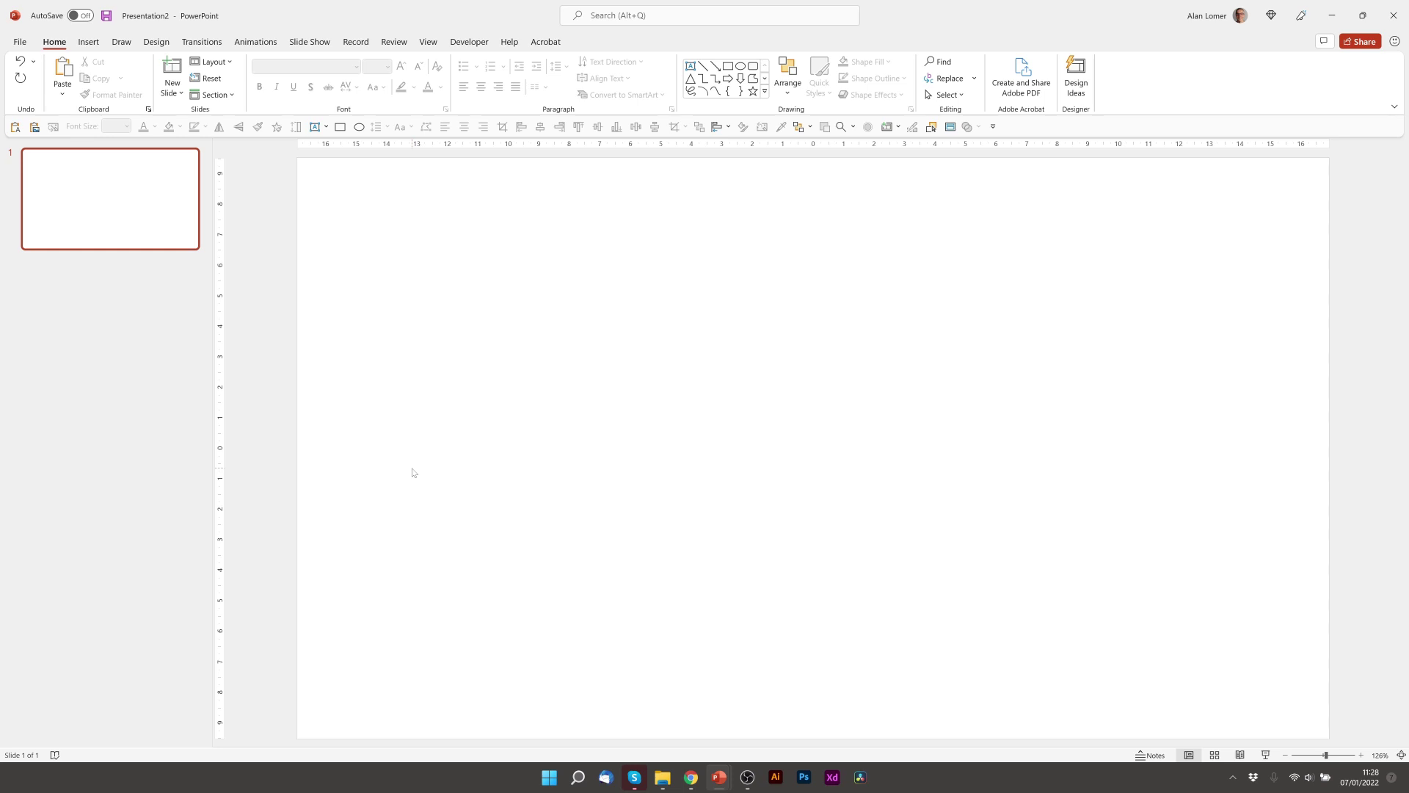
Step: Fill the slide background with a stock 'sky' photo of blue sky and white clouds
right_click(649, 321)
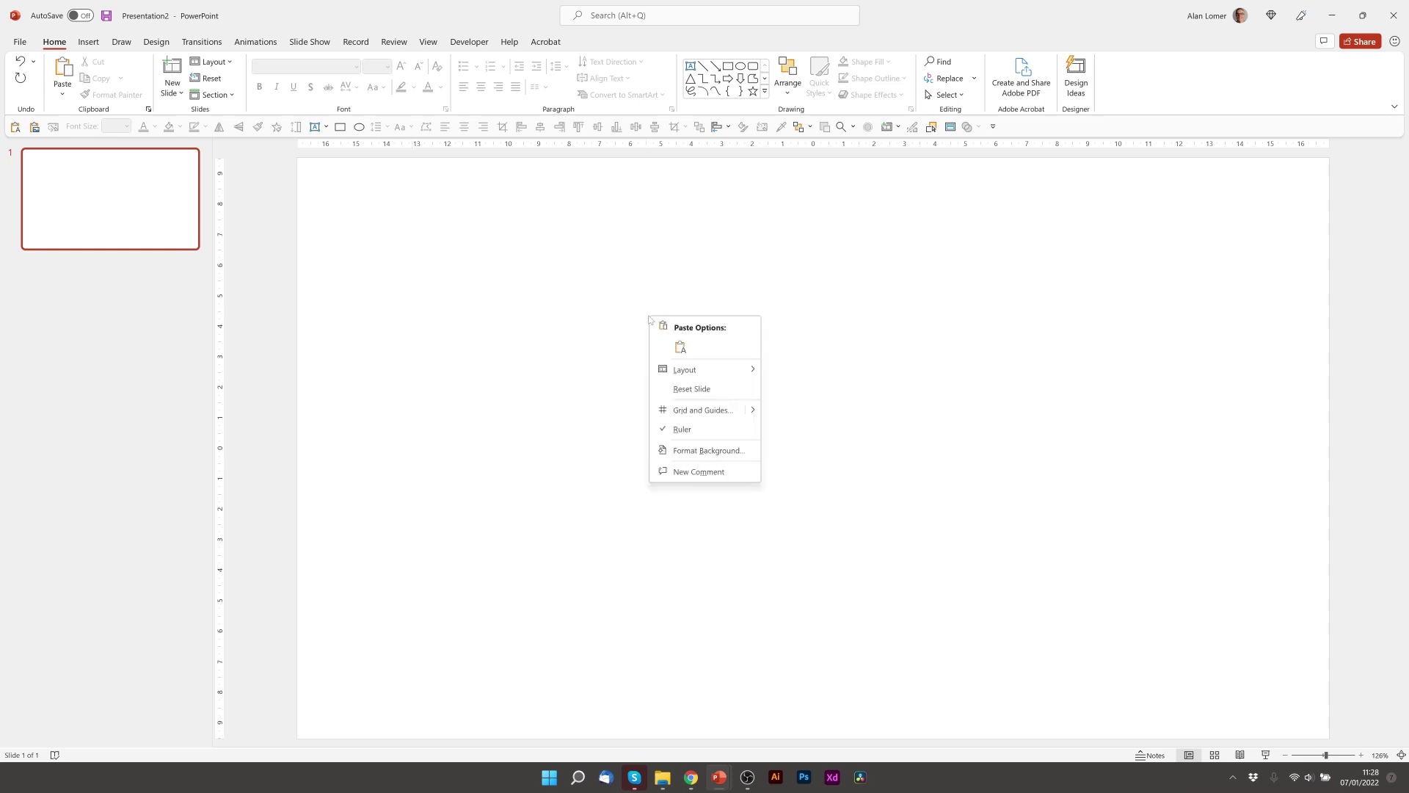
click(701, 451)
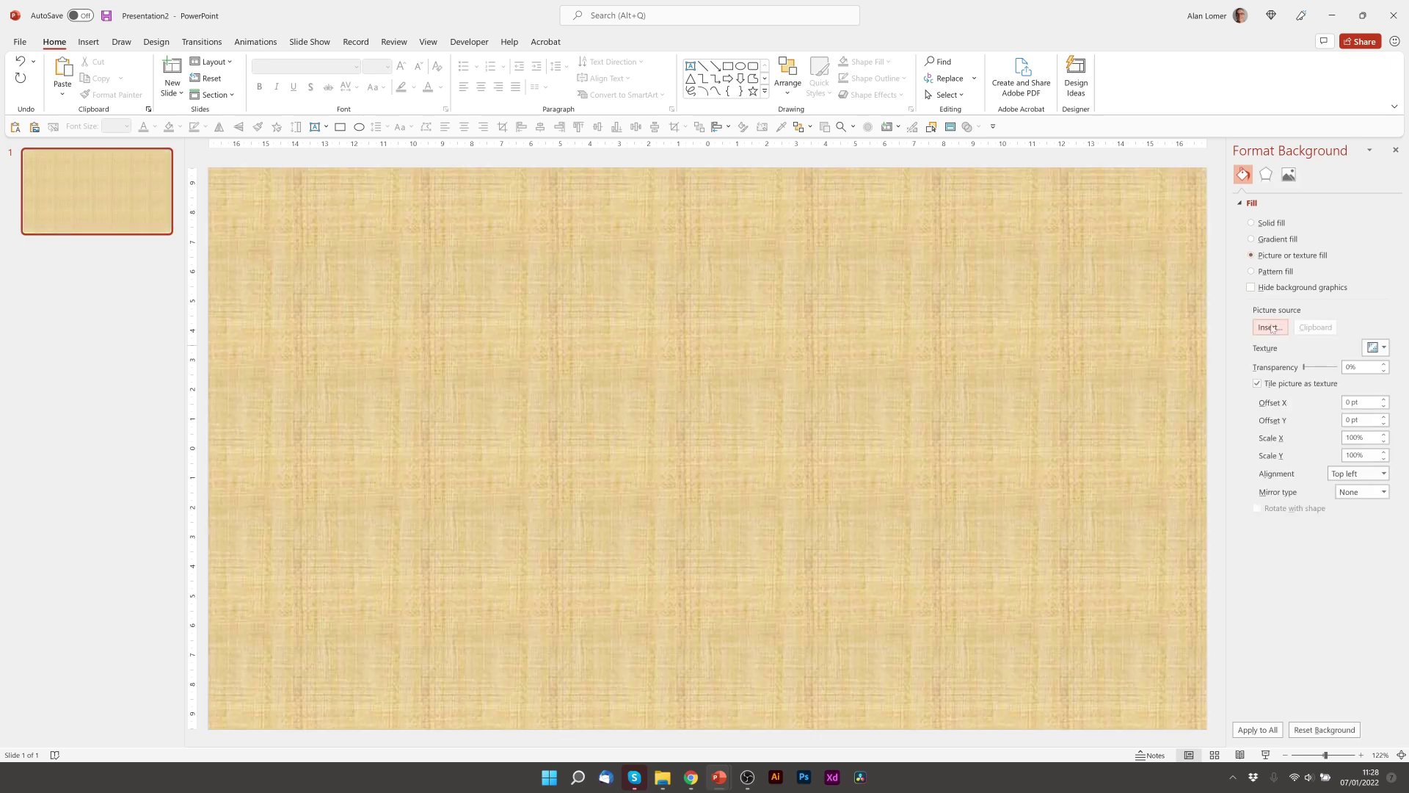
click(1272, 328)
click(599, 387)
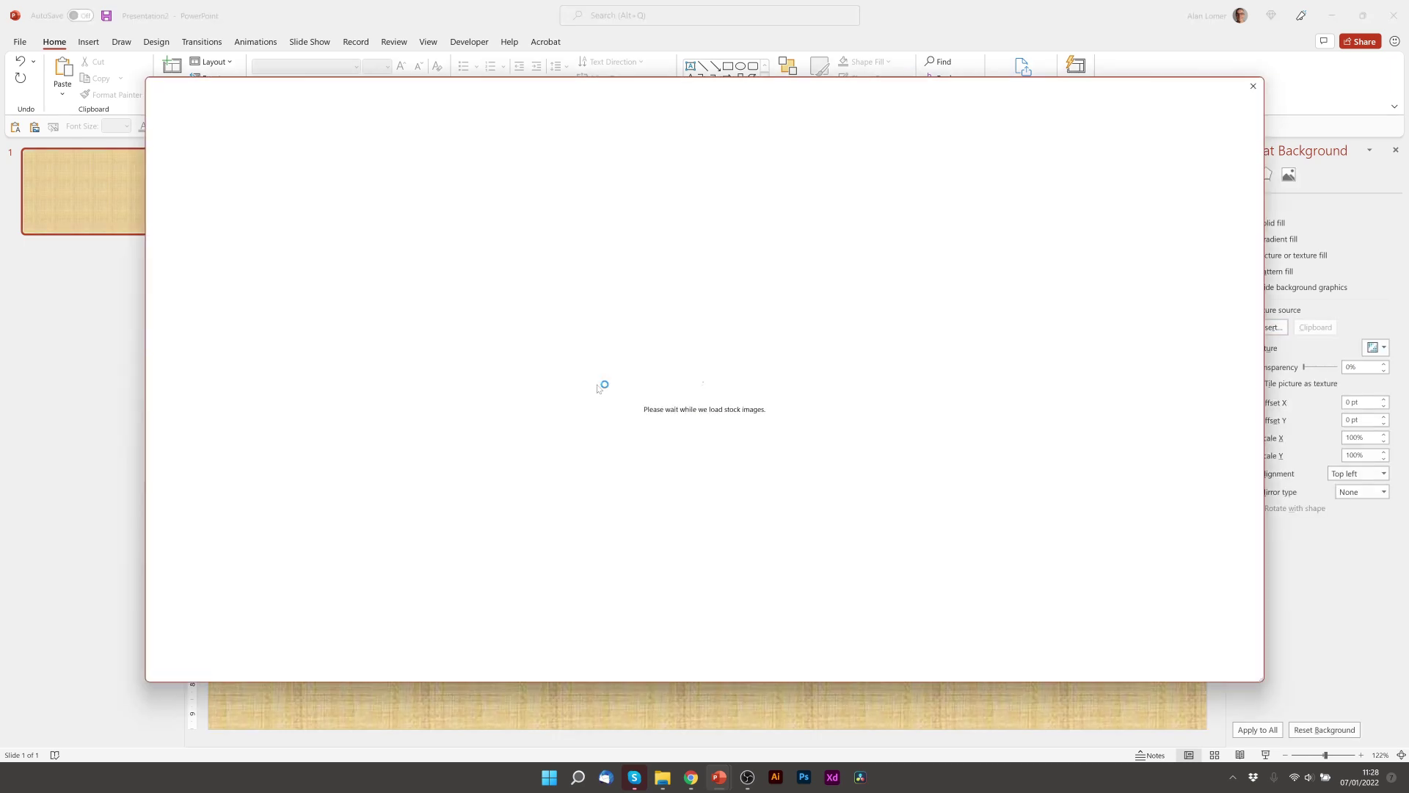
text(sky)
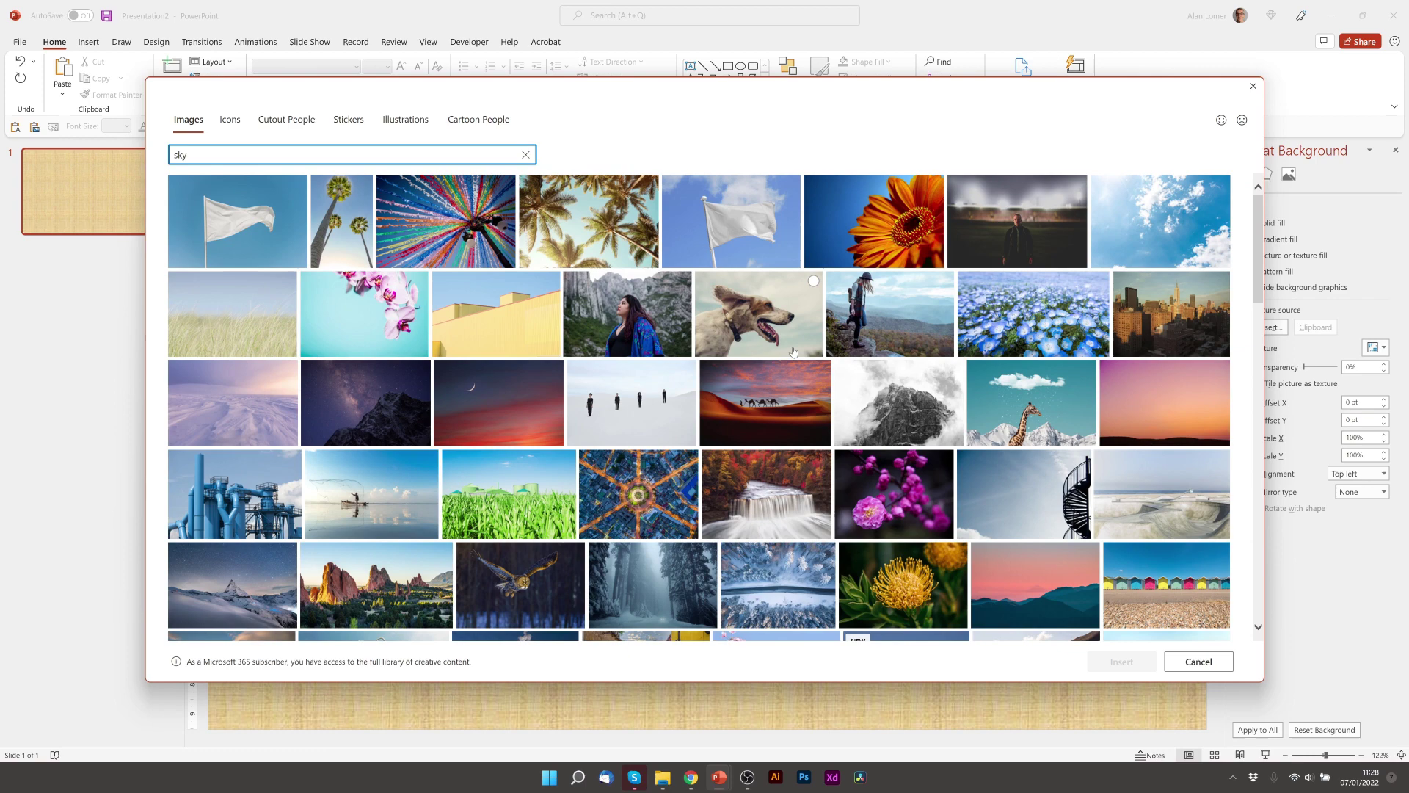
scroll(798, 328, down, 2)
scroll(798, 329, down, 3)
click(836, 448)
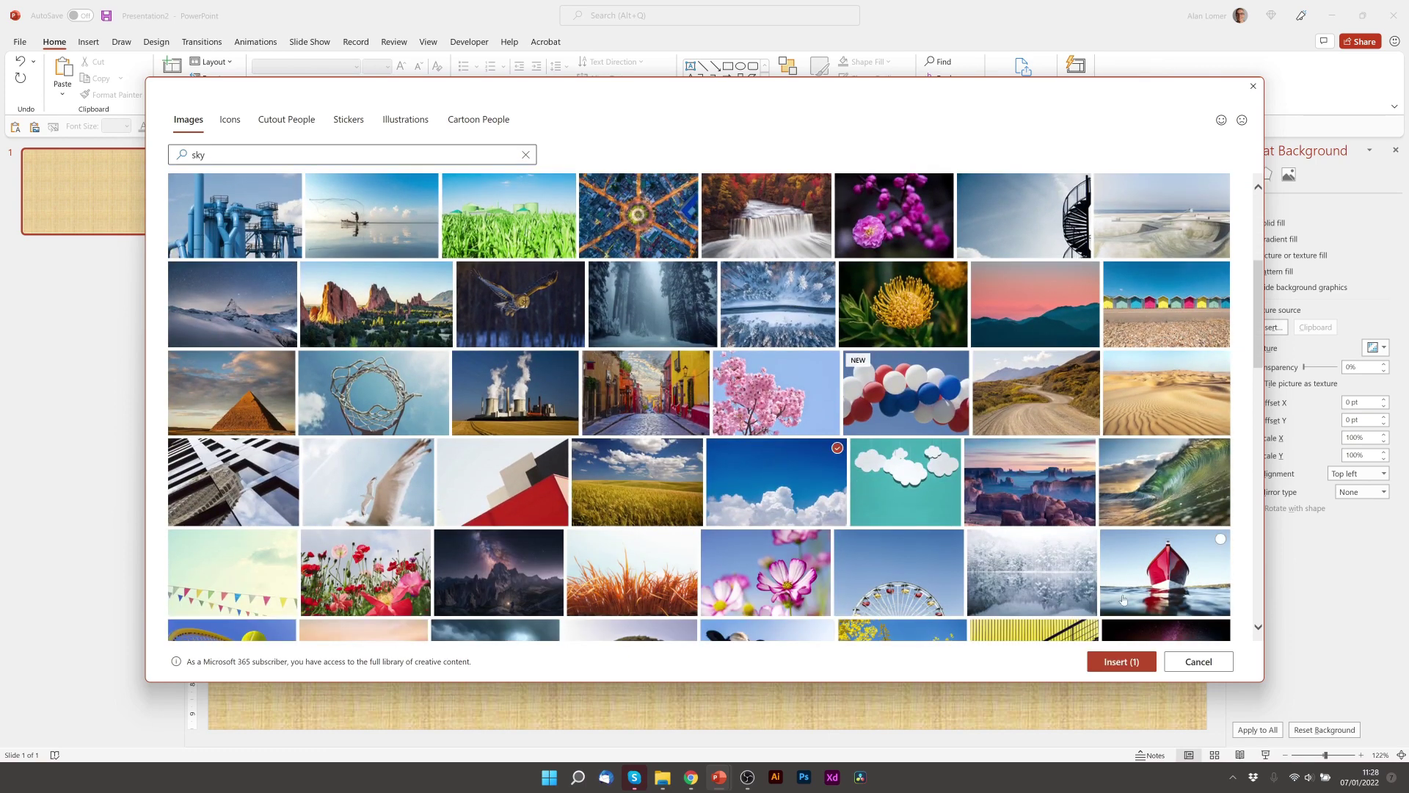
click(1117, 662)
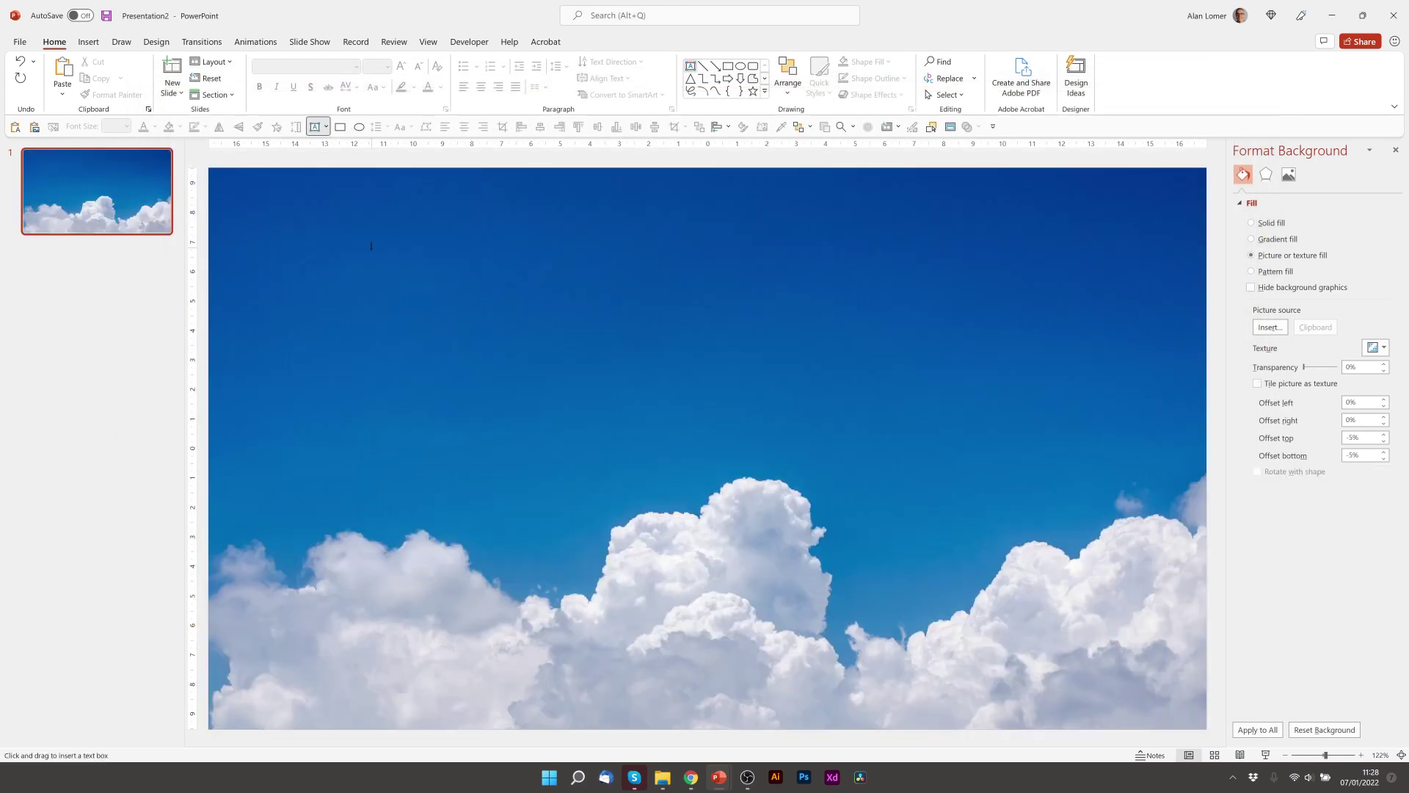
Step: Add a text box reading '3D ANIMATED MODEL ZOOM' near the top, coloured white
drag(371, 246, 719, 321)
text(3D)
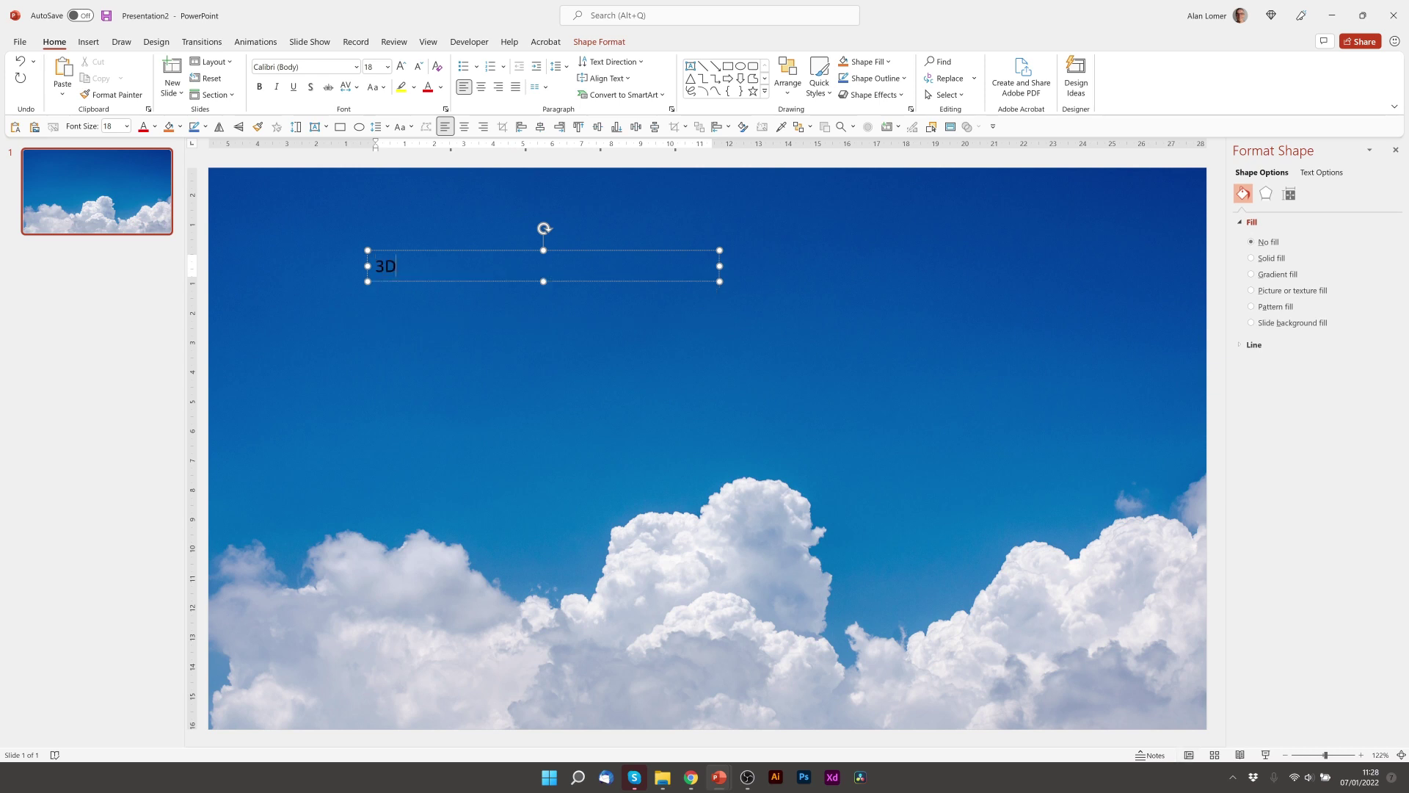
text( ANIMATED MODEL ZOOM)
key(ctrl+a)
click(441, 87)
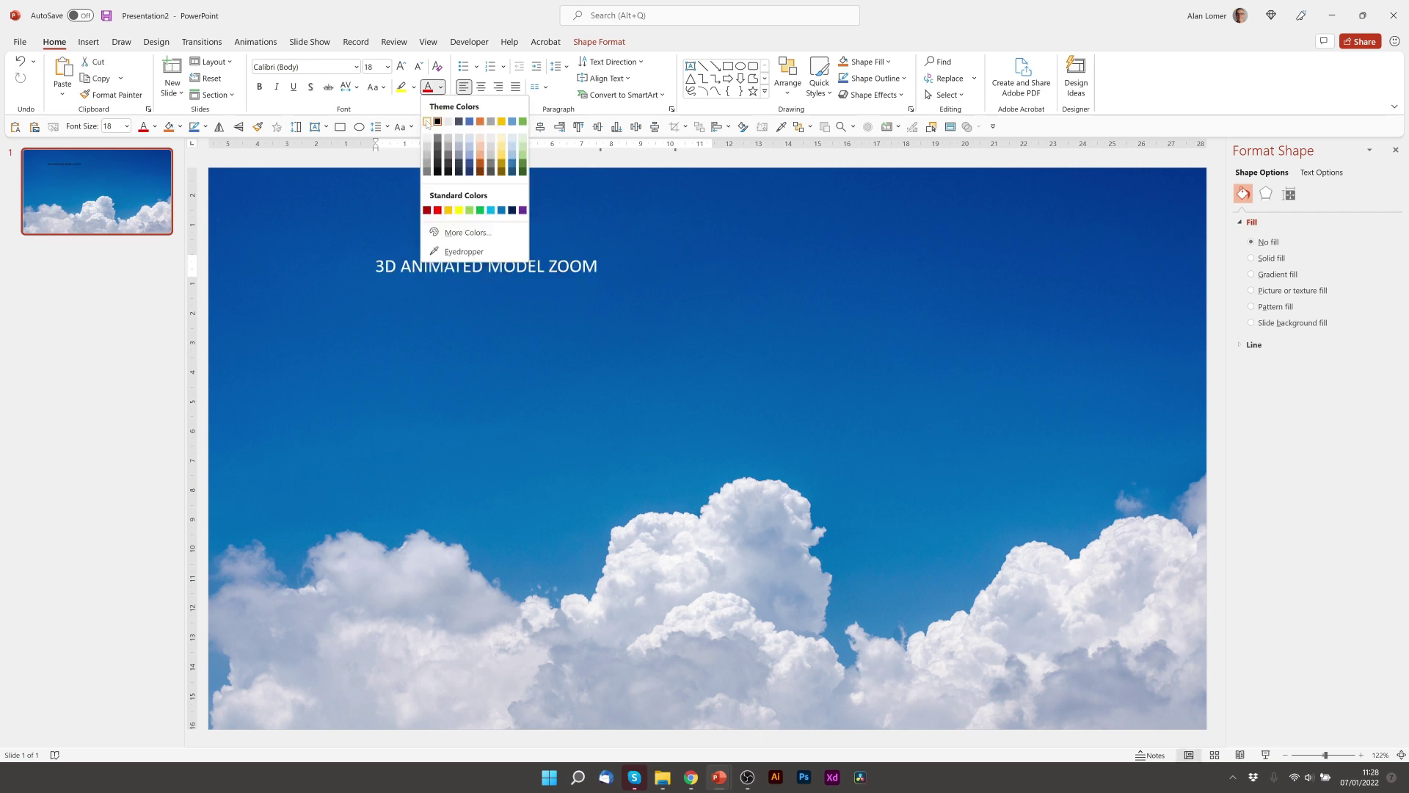
click(431, 117)
Step: Format the title as Poppins, 40 point, bold
click(301, 67)
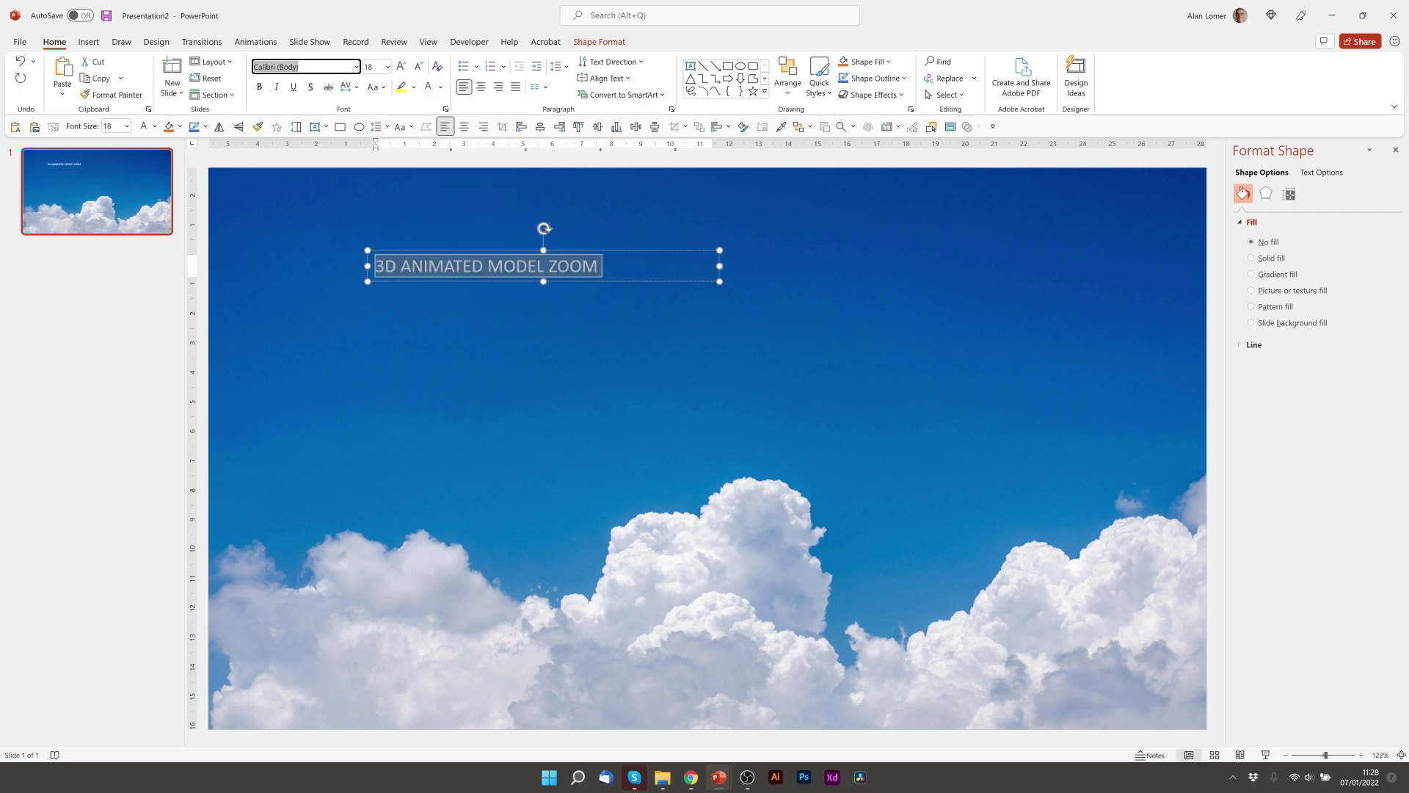
text(Poppins)
key(Return)
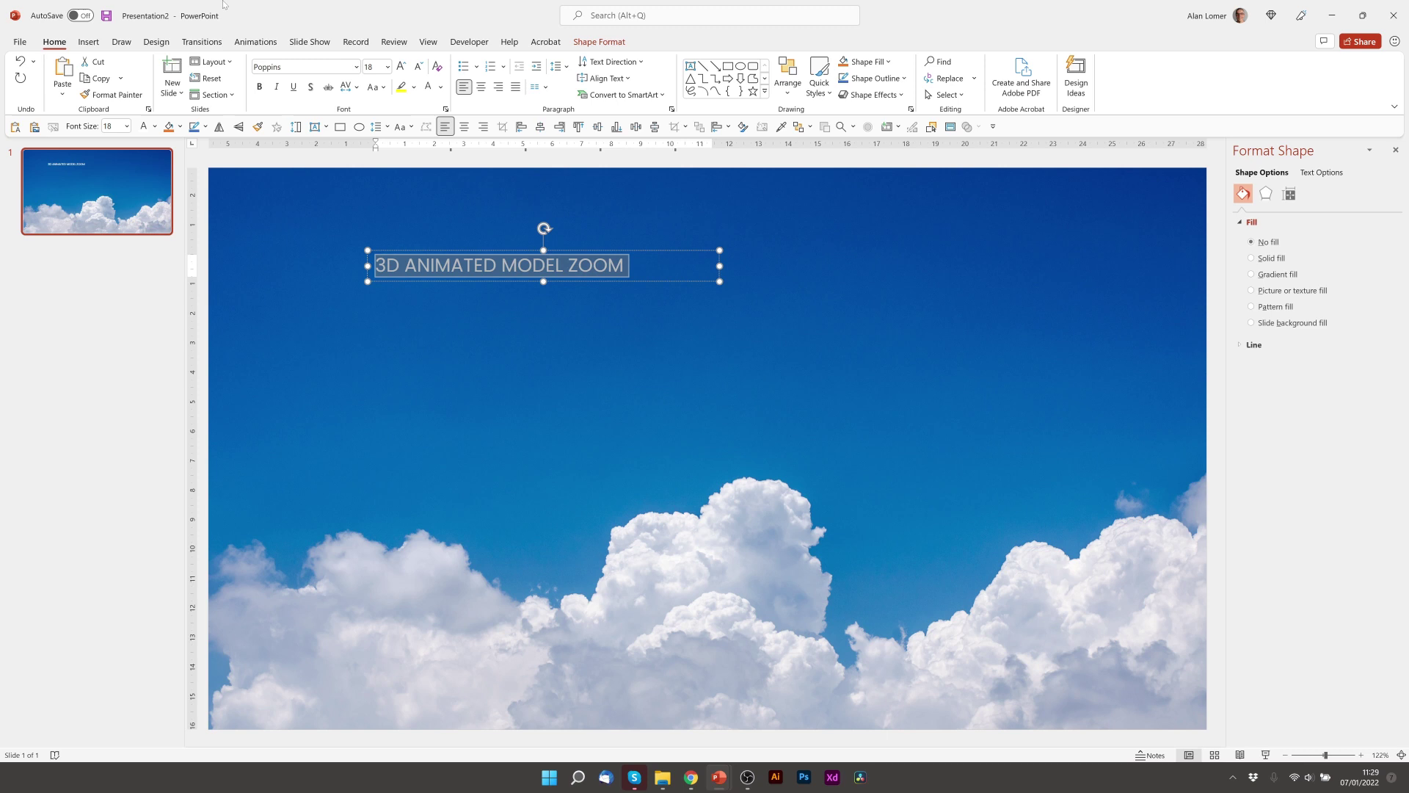
click(370, 67)
text(40)
key(Return)
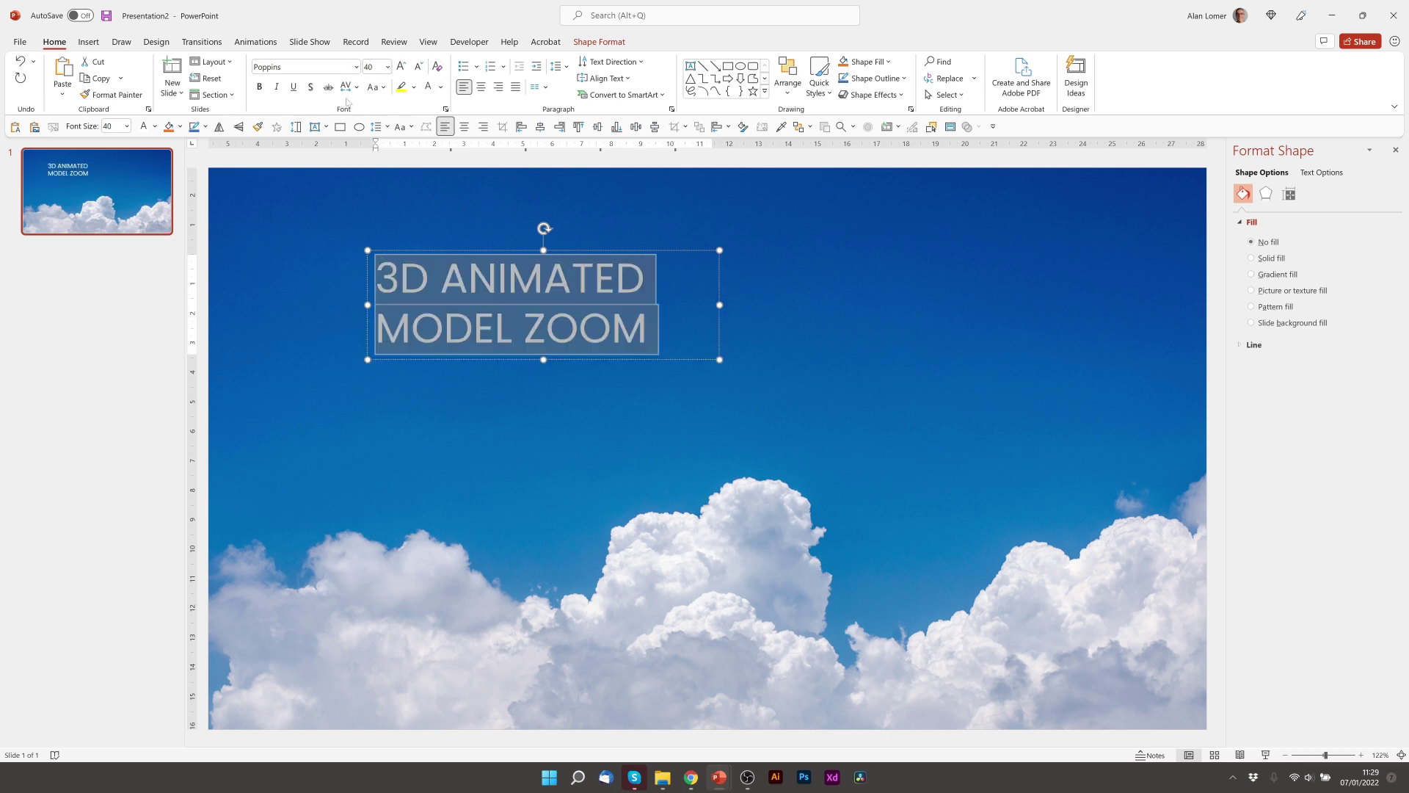
click(257, 89)
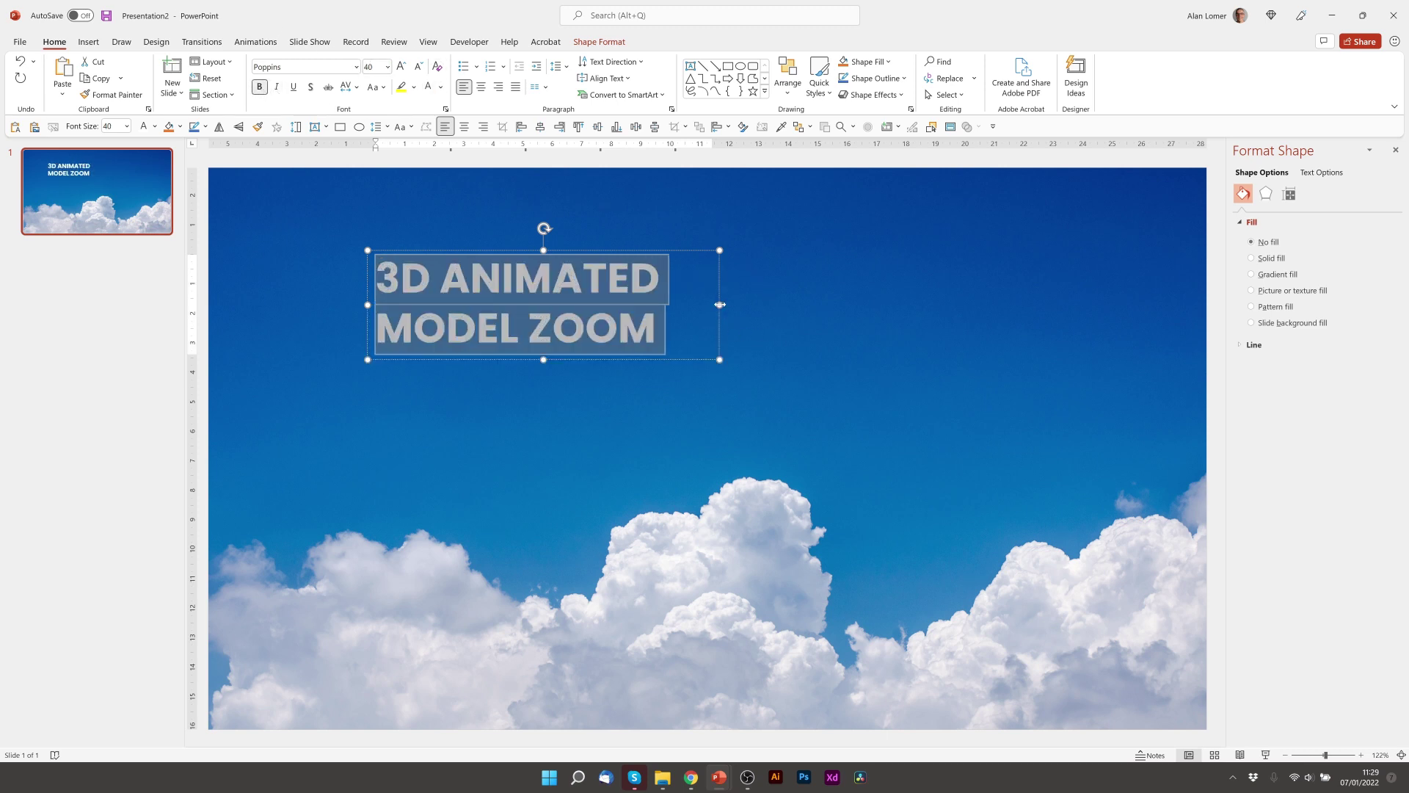
Step: Widen the title box to one line and centre the text
drag(720, 304, 1051, 303)
key(Escape)
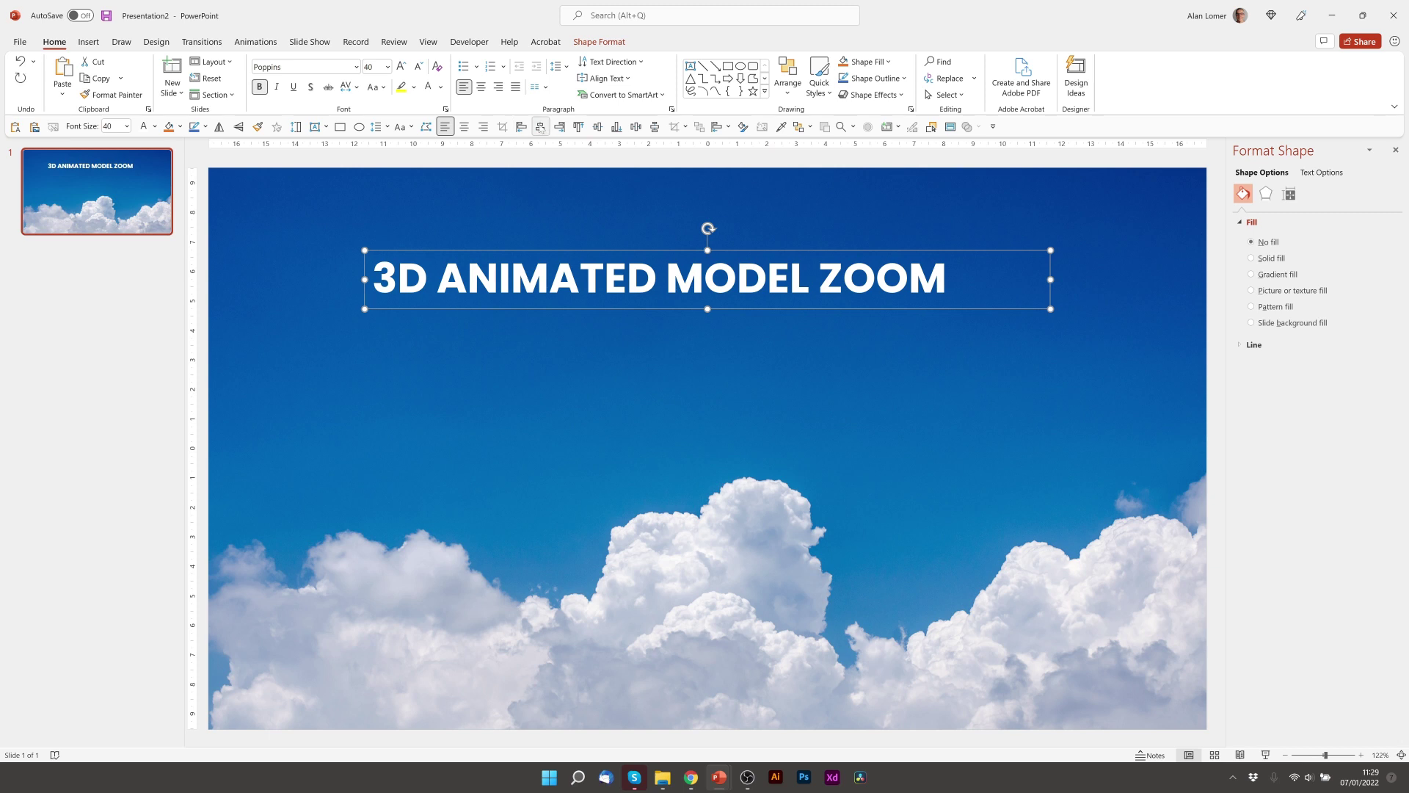
click(464, 126)
click(270, 160)
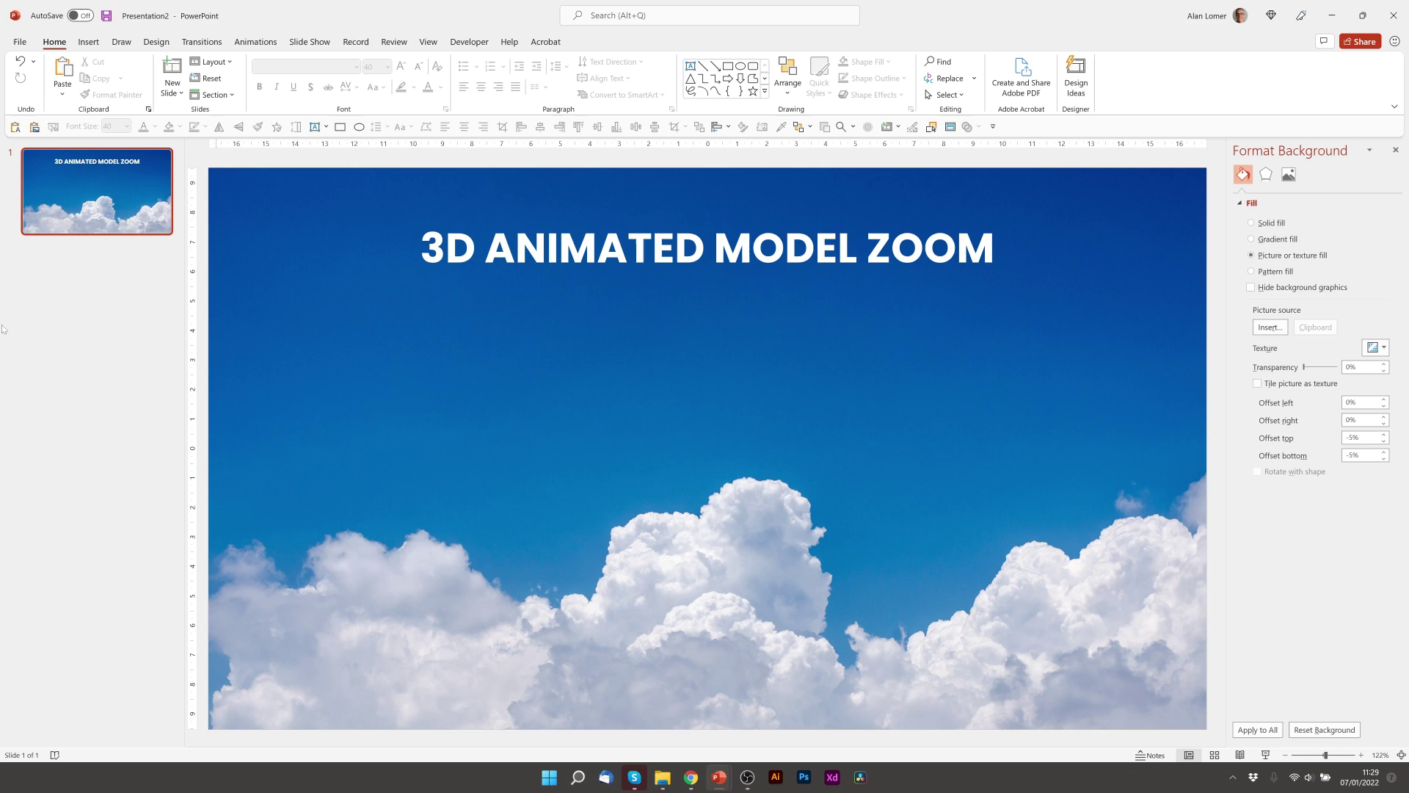
Step: Add a blank second slide, then check the supported 3D file formats from This Device and cancel
right_click(87, 263)
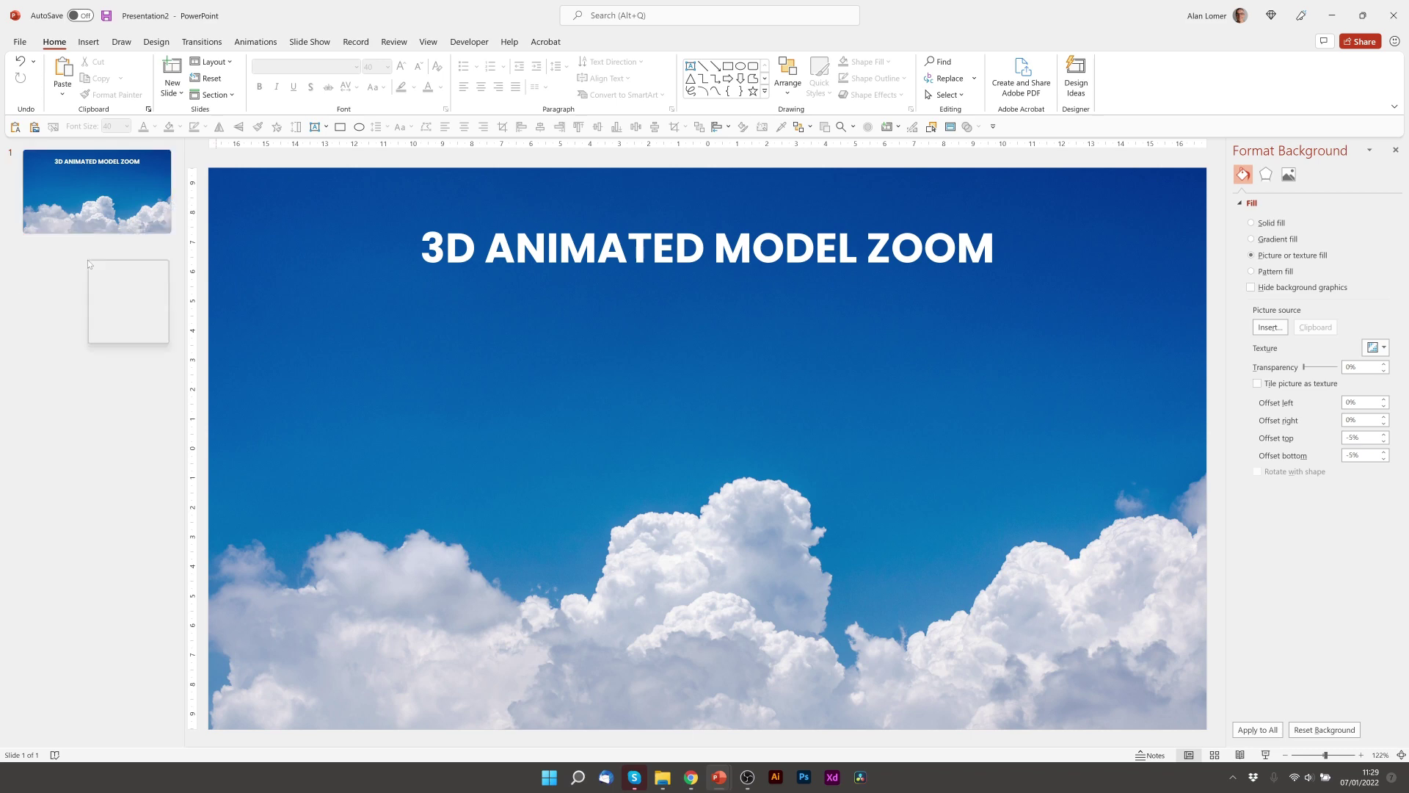
key(Escape)
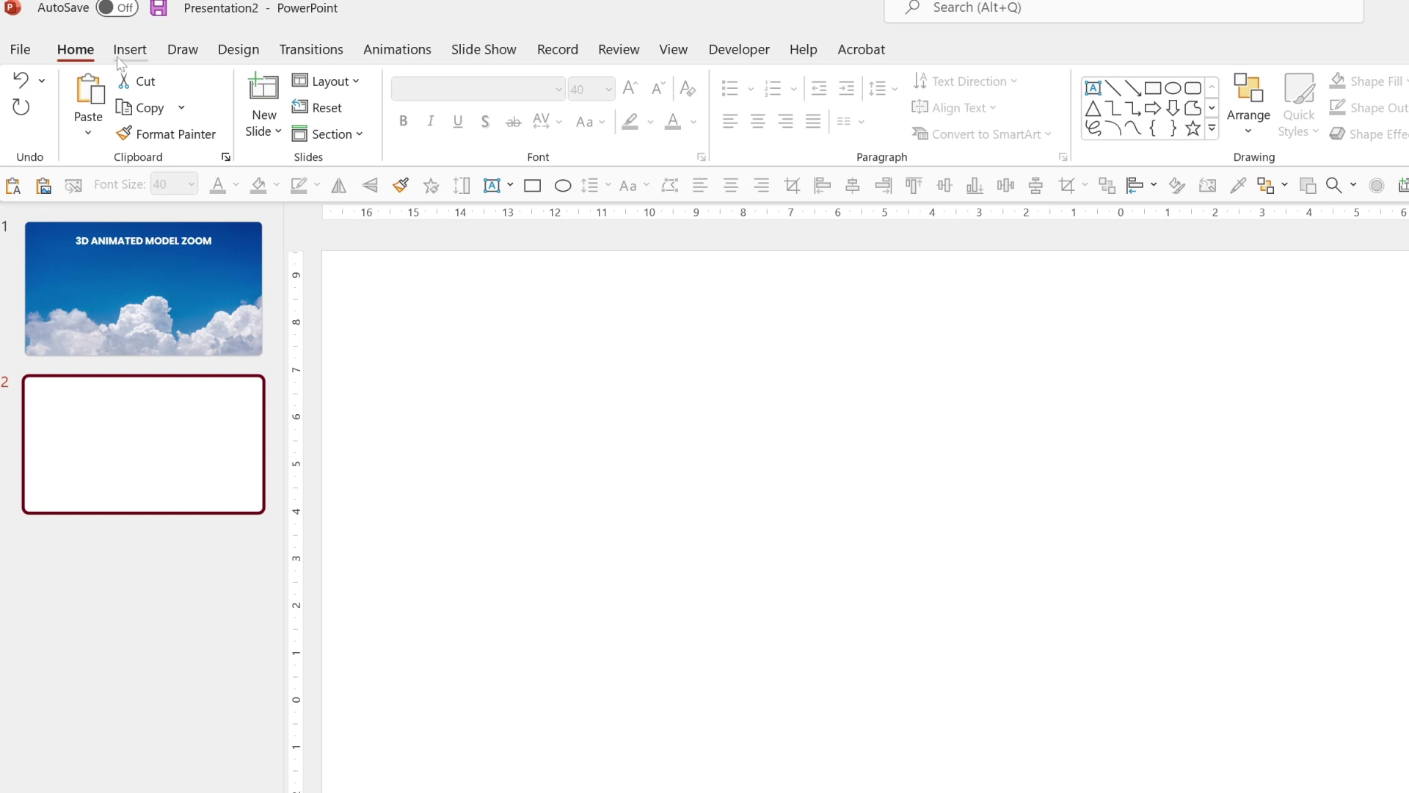
click(121, 57)
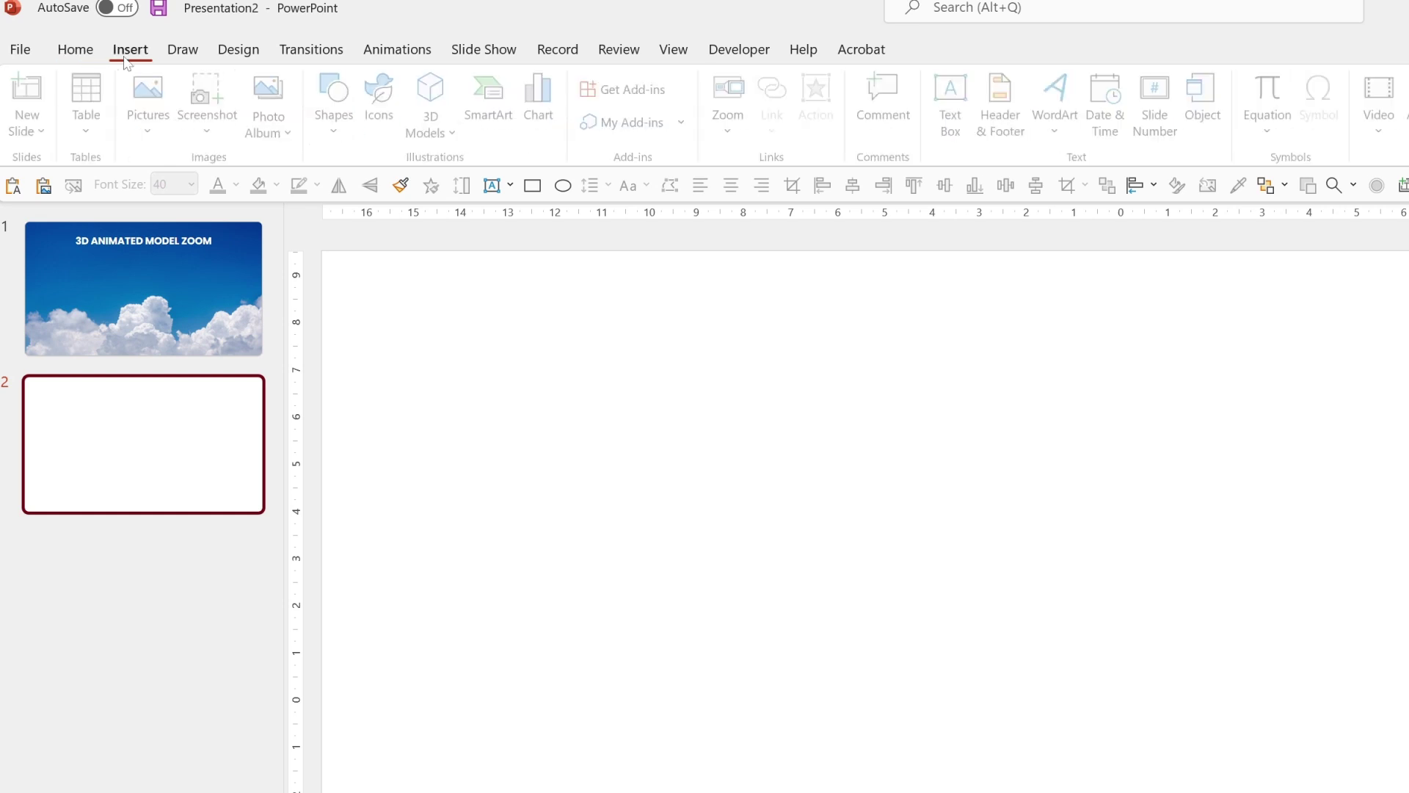
click(433, 129)
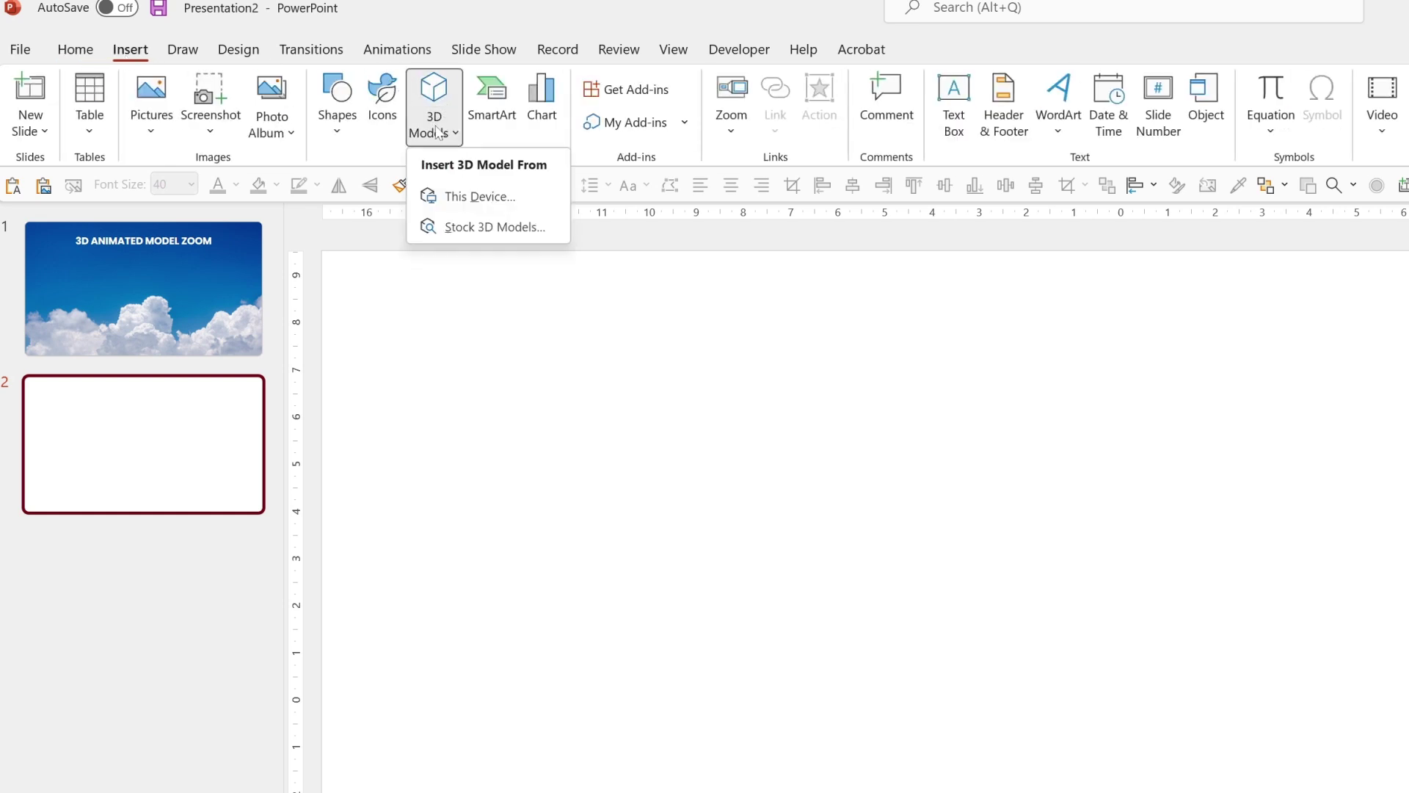
click(480, 196)
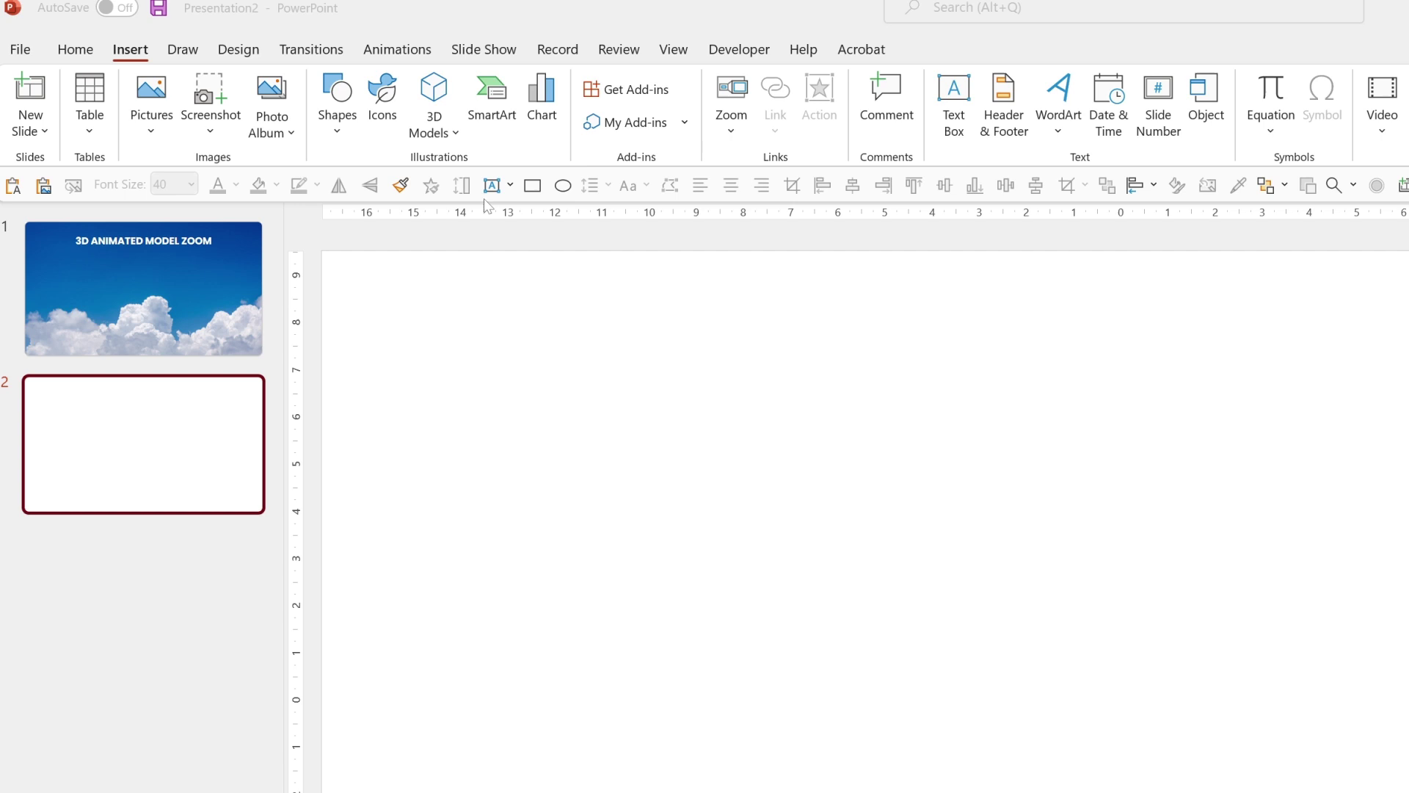
click(939, 549)
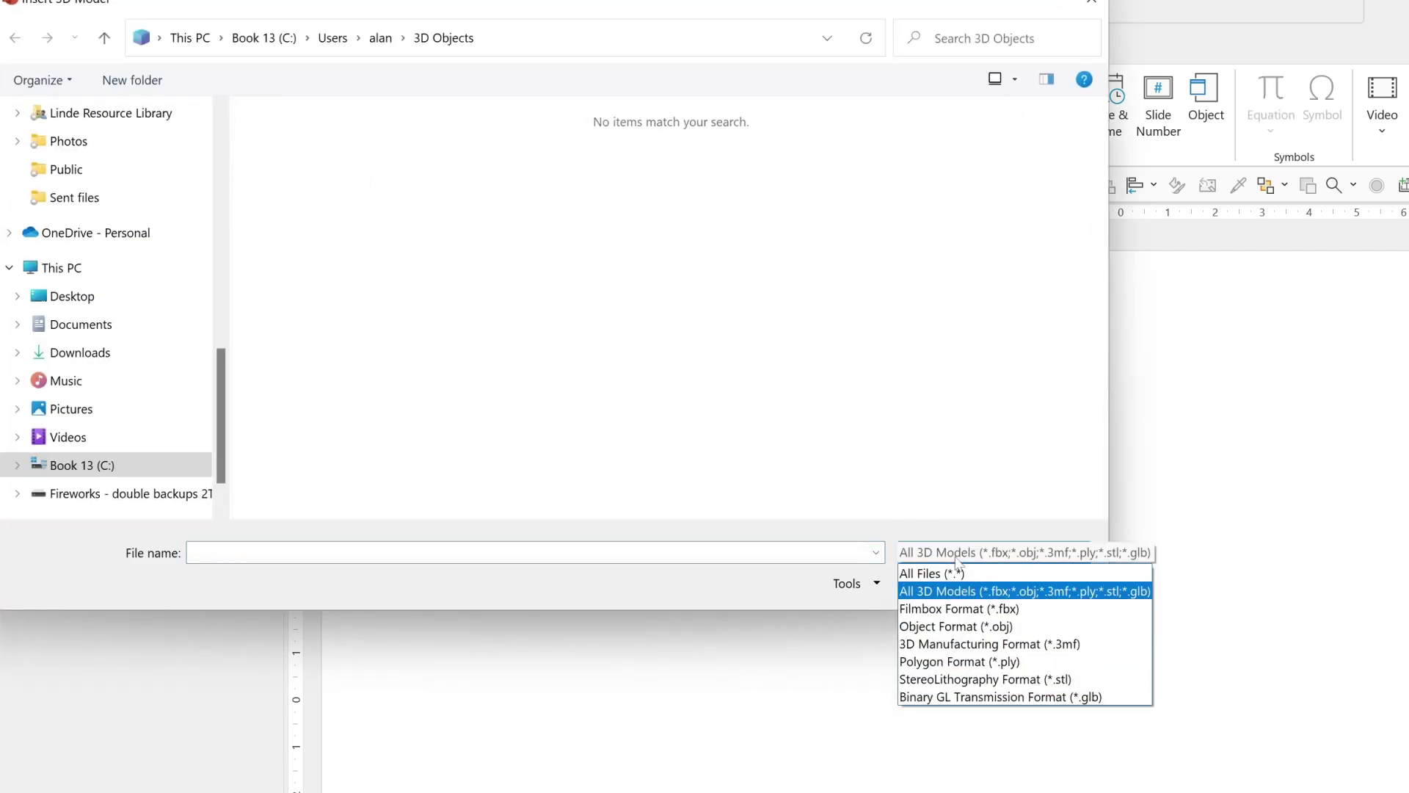
click(796, 610)
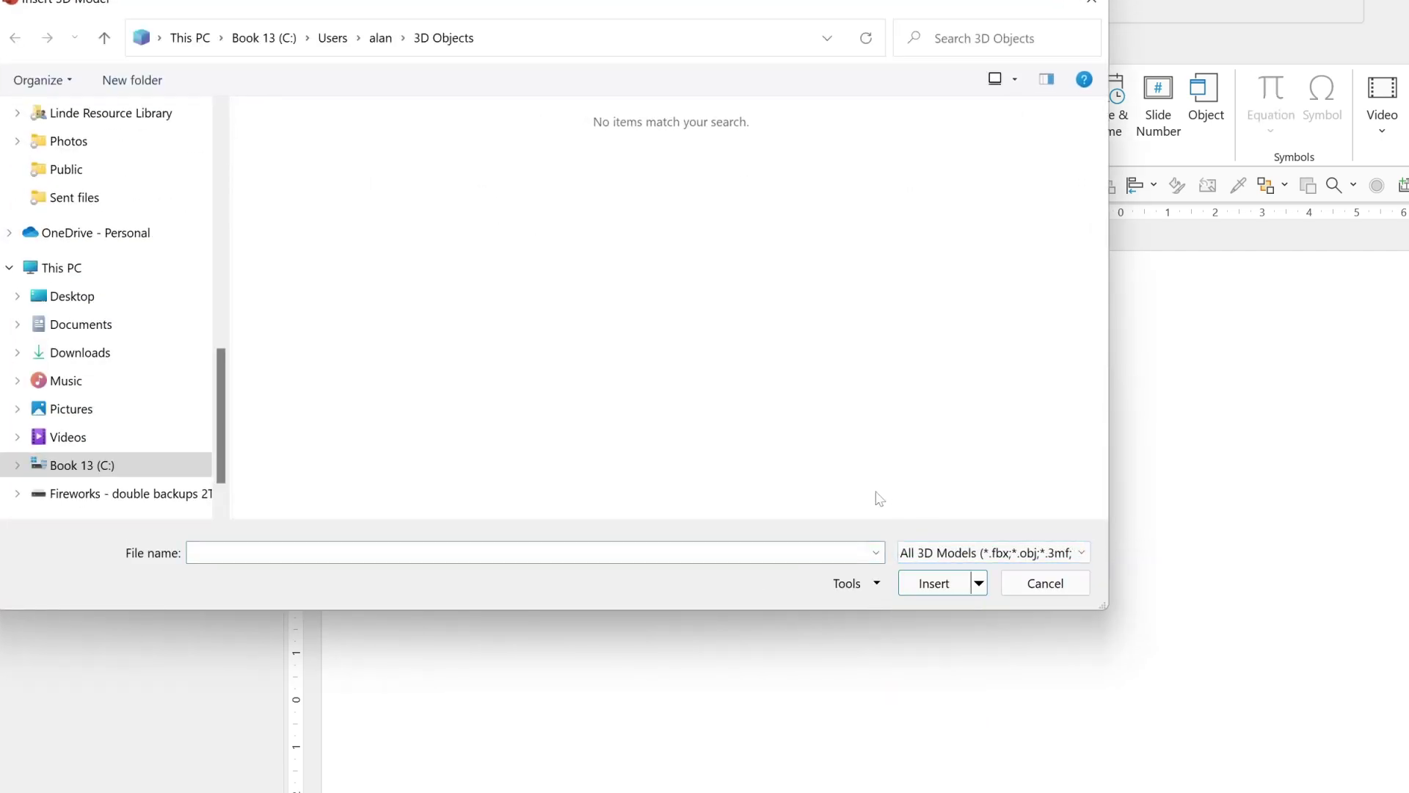
click(1091, 6)
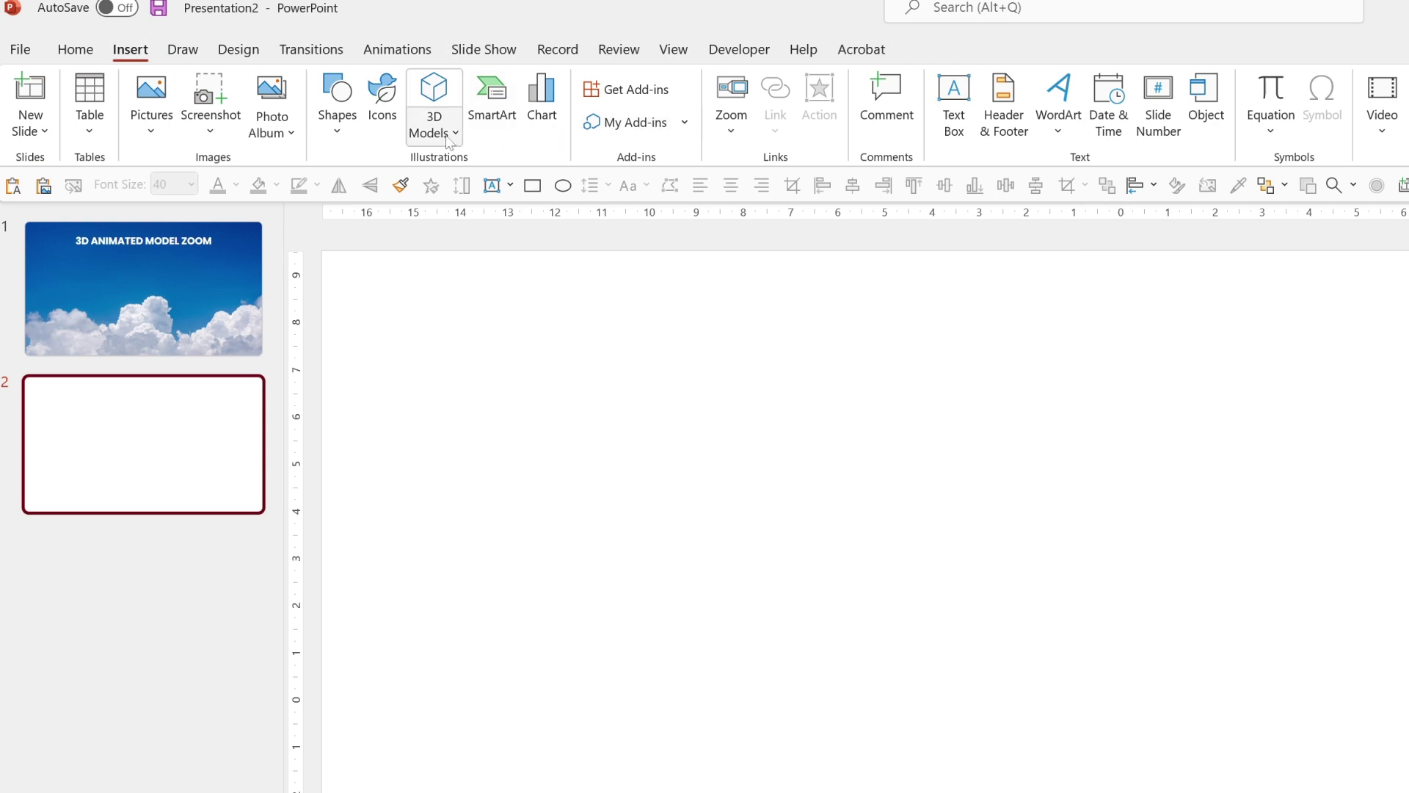
Step: Insert the animated hummingbird from the Animated Animals stock models and enlarge it to about 13.5 cm
click(439, 126)
click(472, 228)
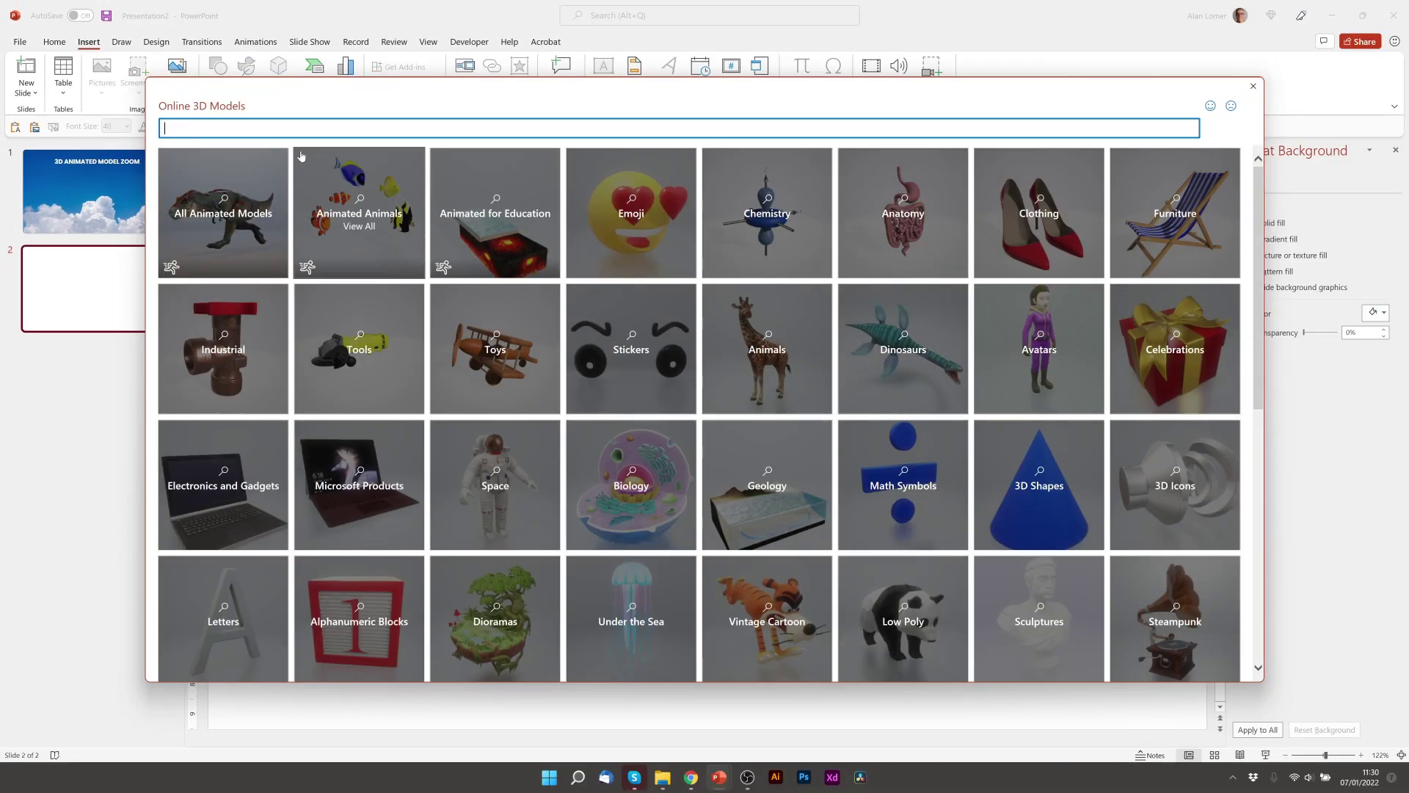
click(356, 235)
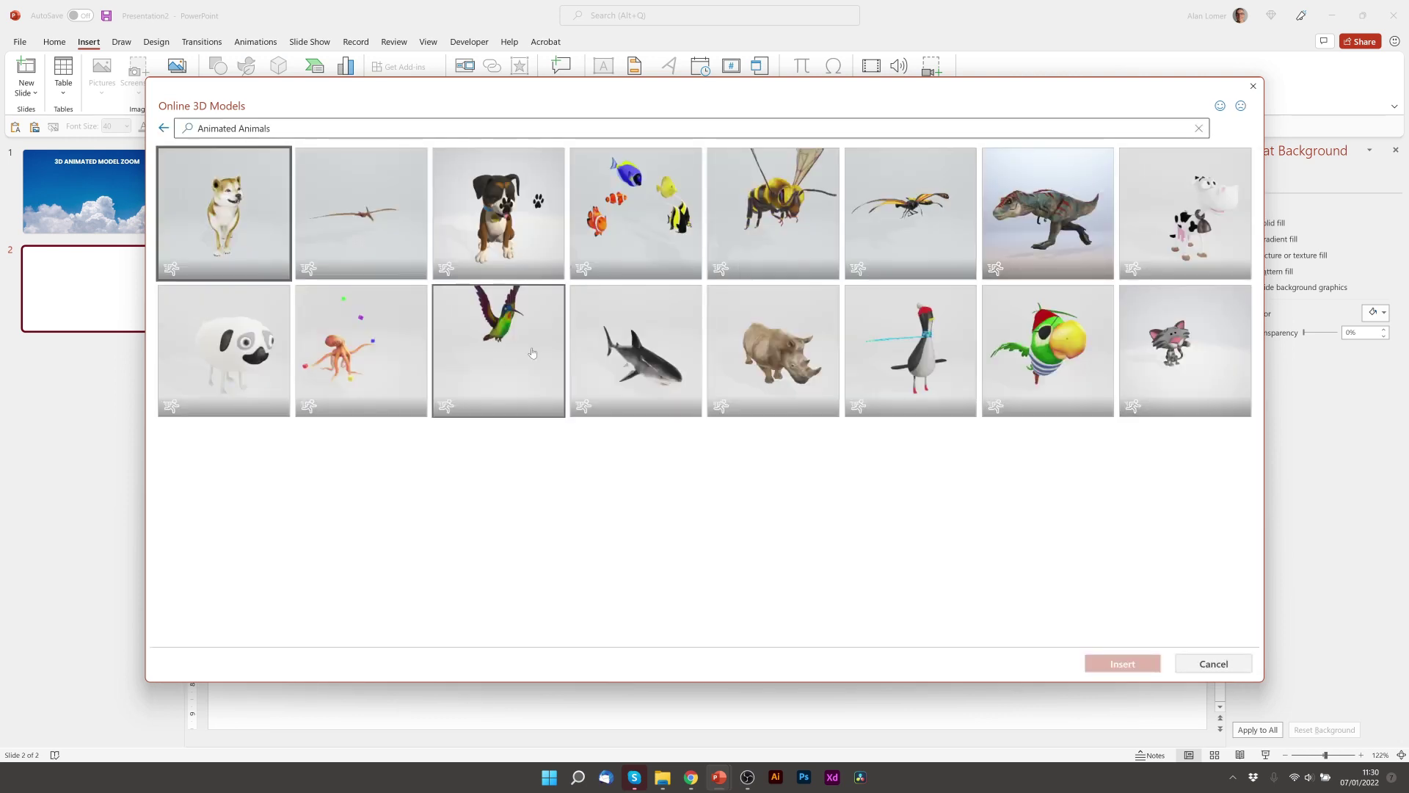
click(533, 351)
click(1128, 664)
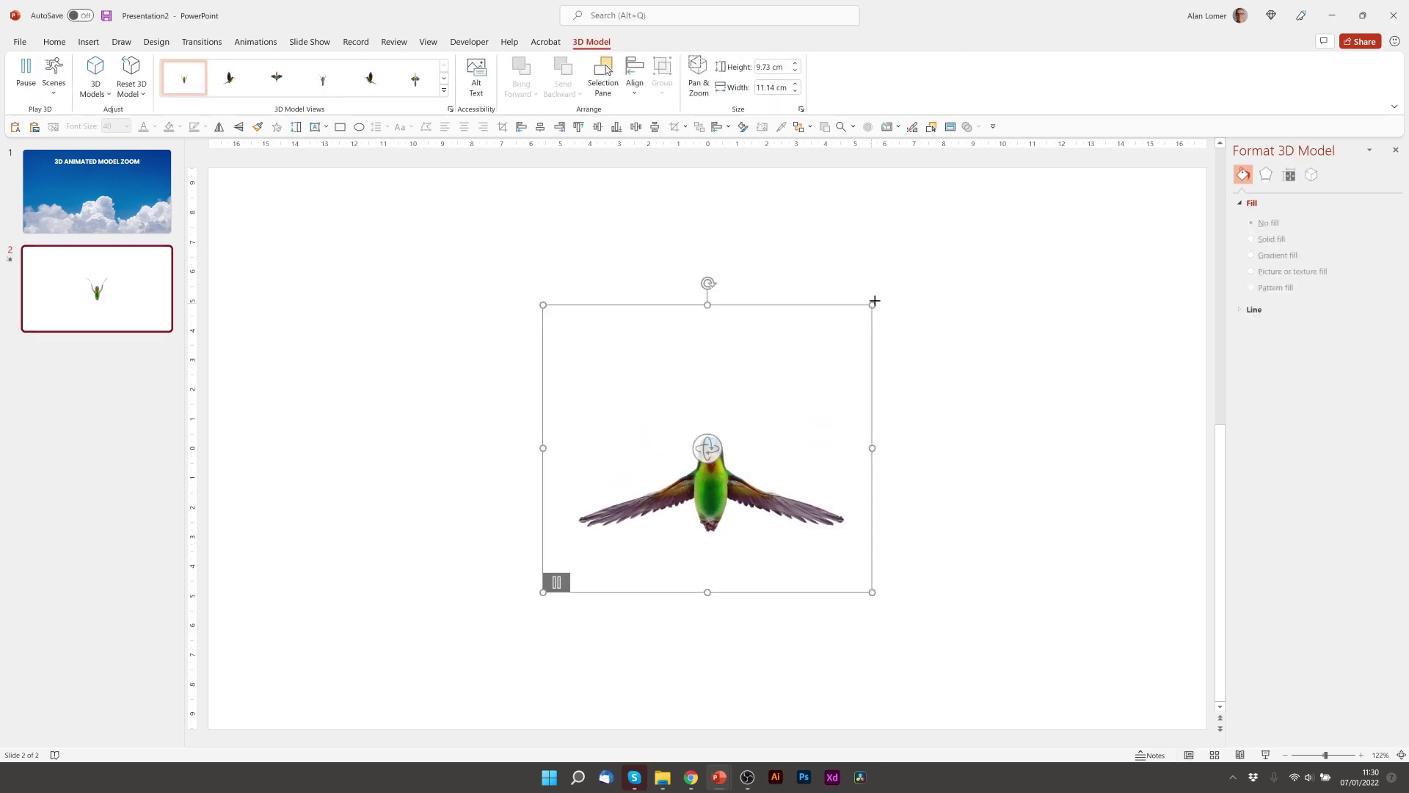
drag(872, 304, 932, 252)
drag(544, 594, 476, 650)
Step: On the title slide, insert a Slide Zoom of slide 2, move it left and enlarge it
click(81, 213)
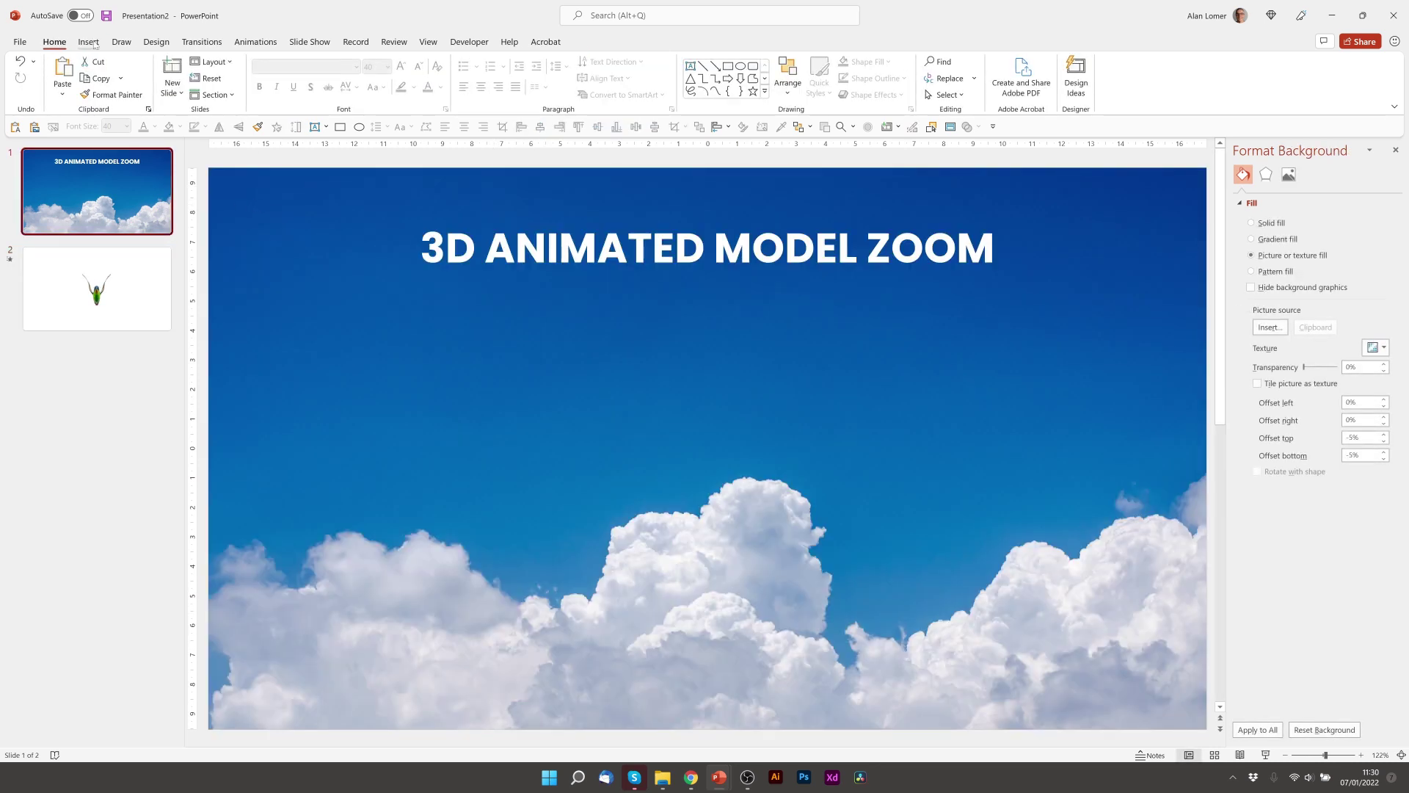
click(89, 42)
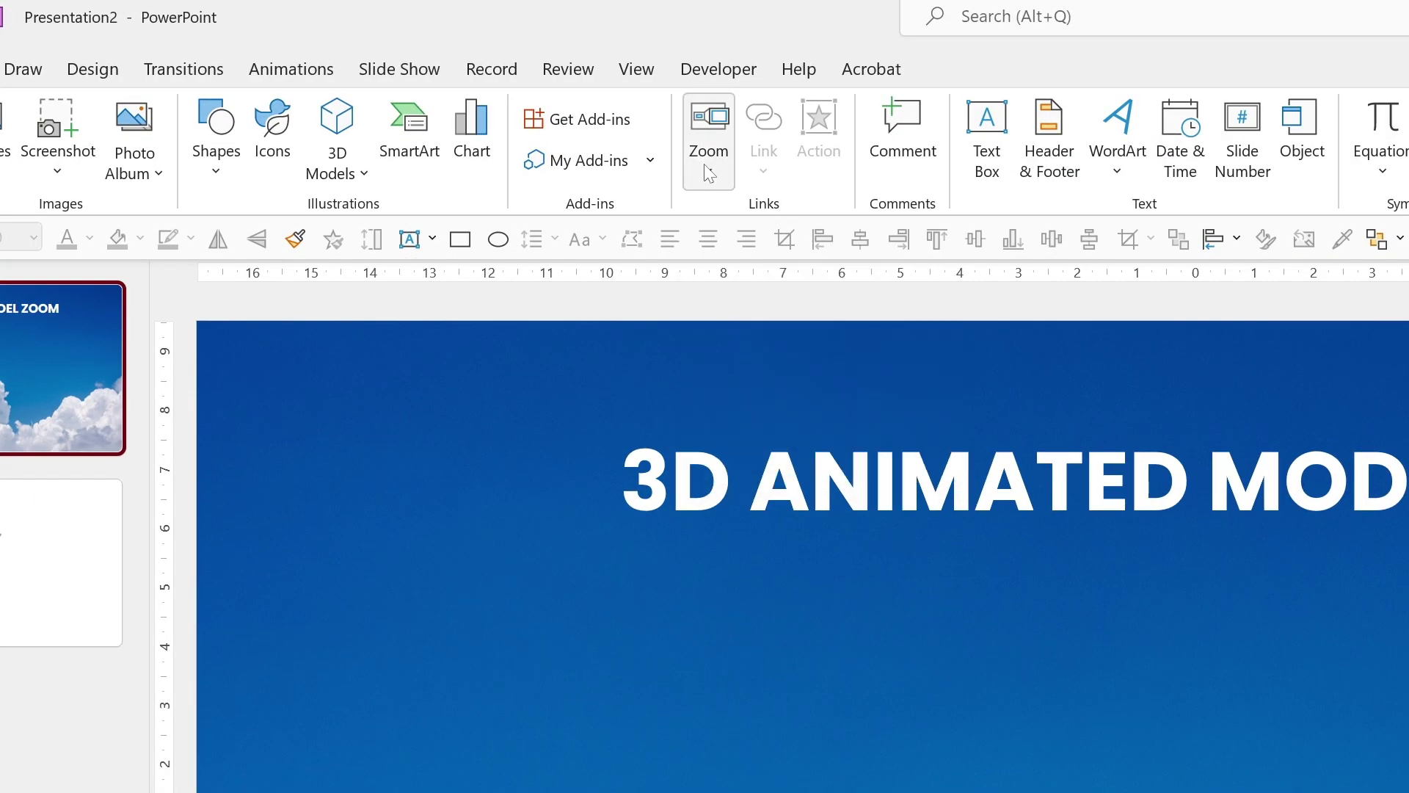
click(709, 174)
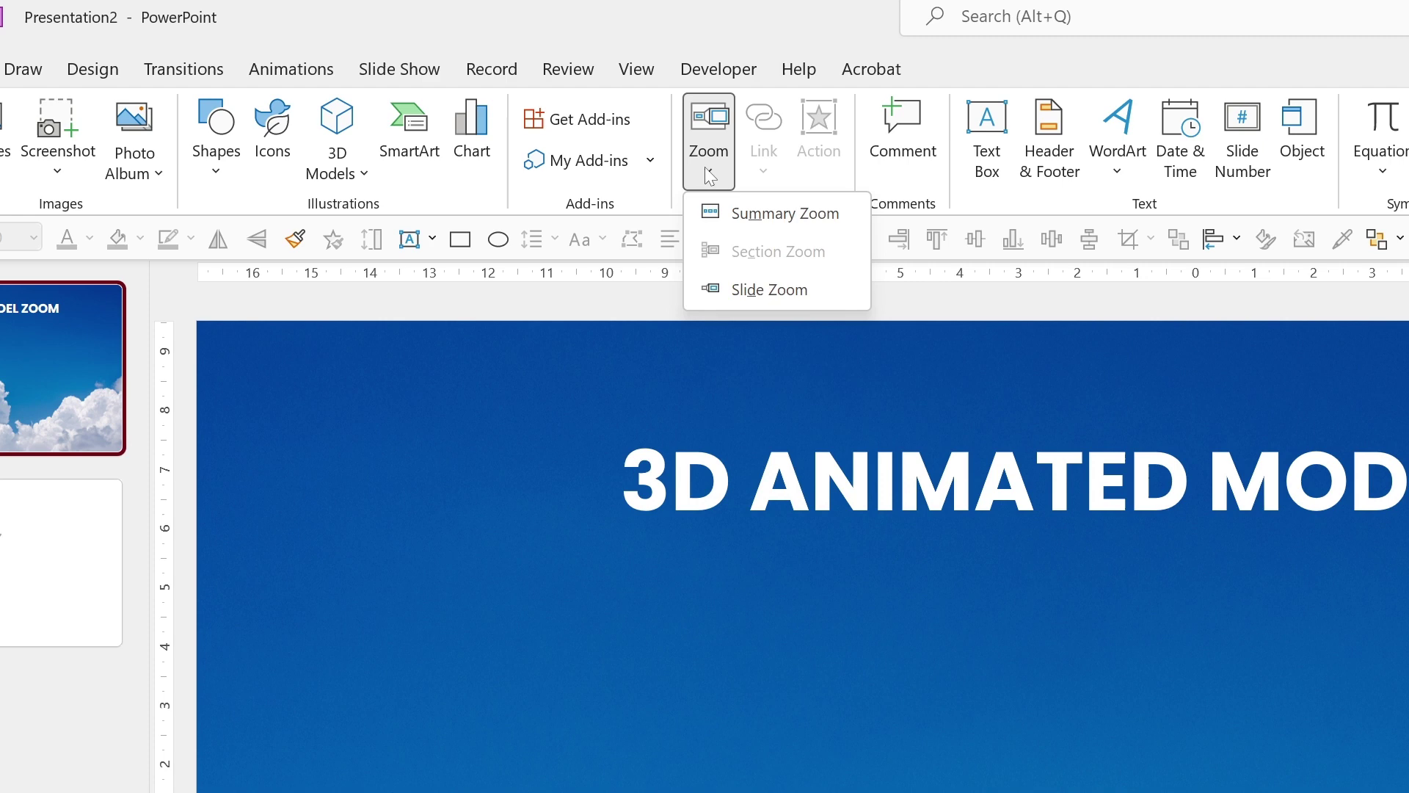
click(756, 293)
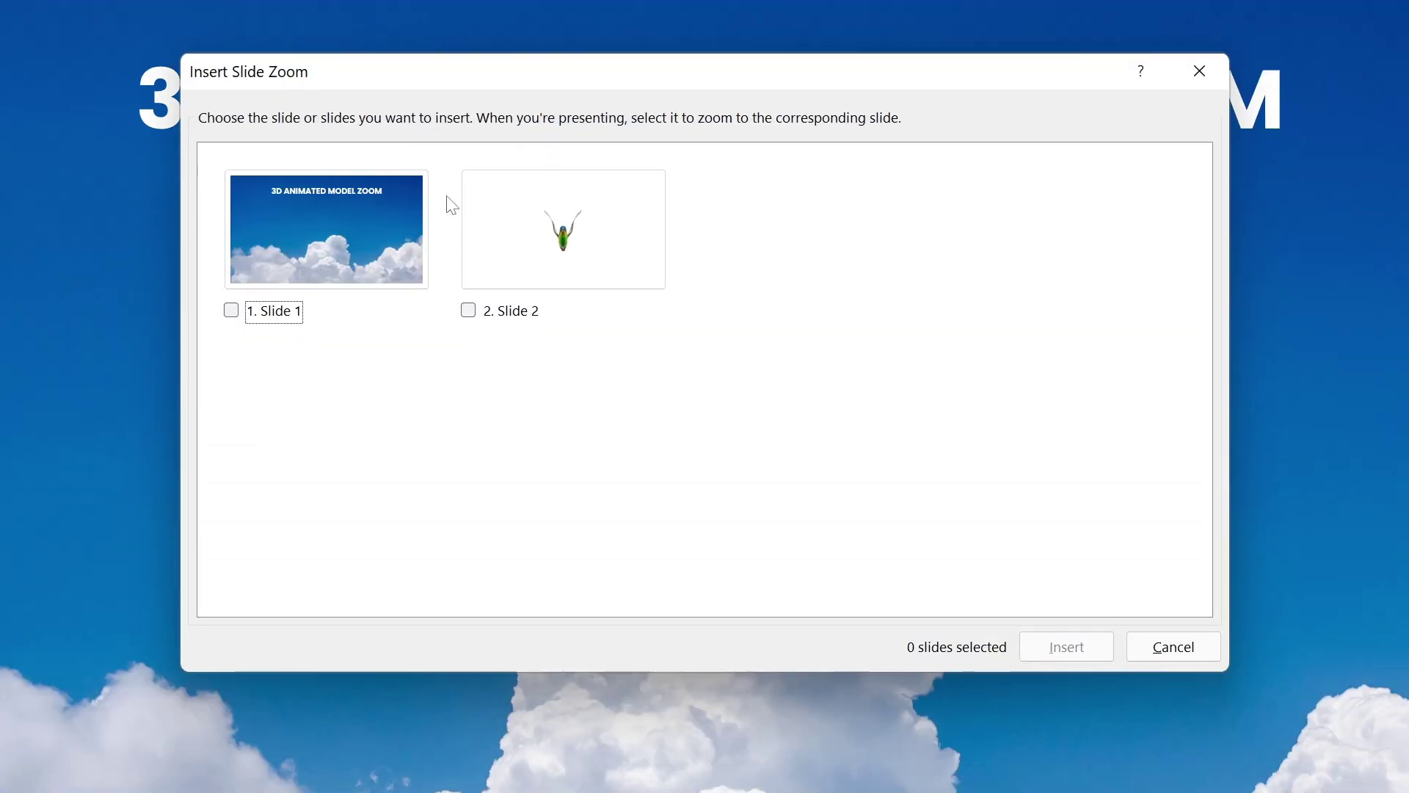
click(470, 314)
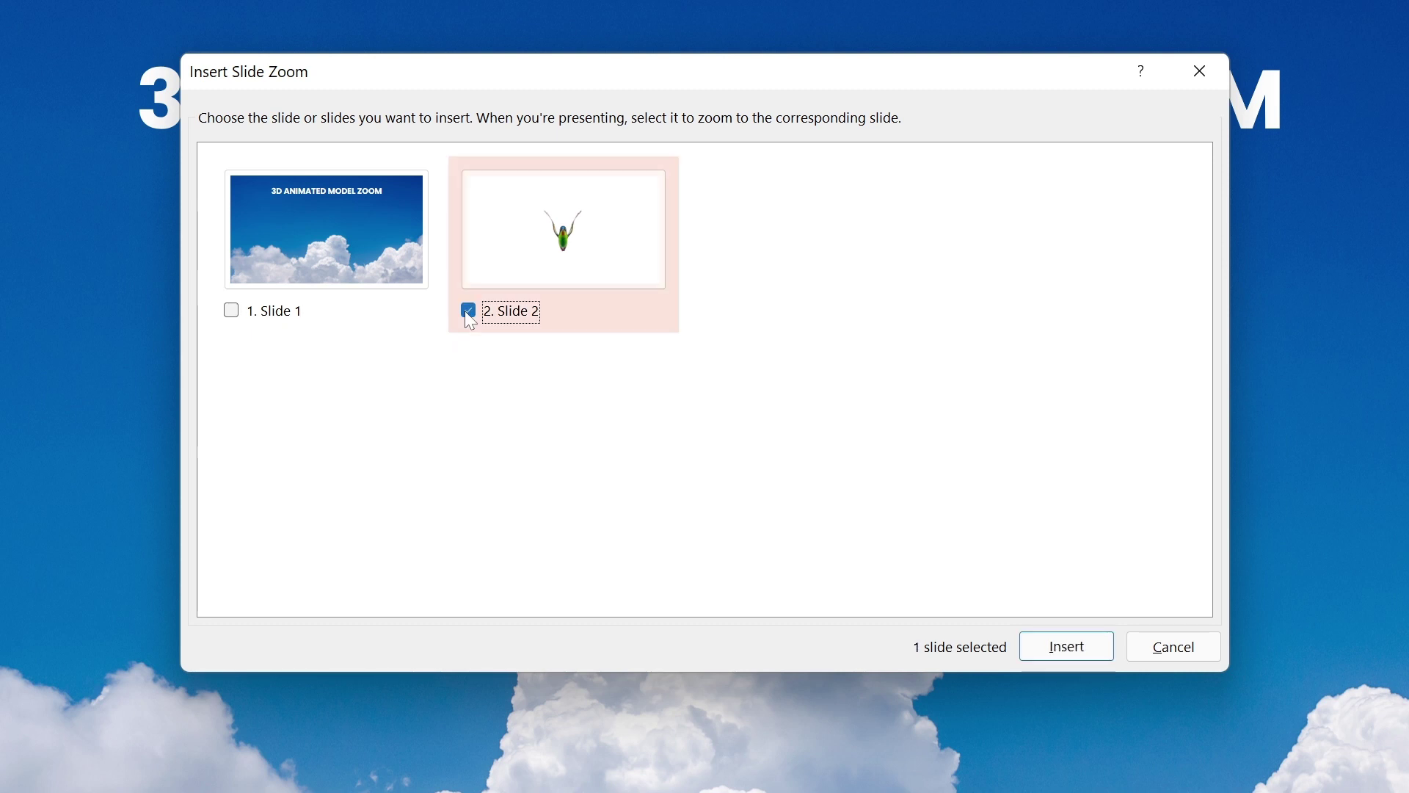
click(1068, 646)
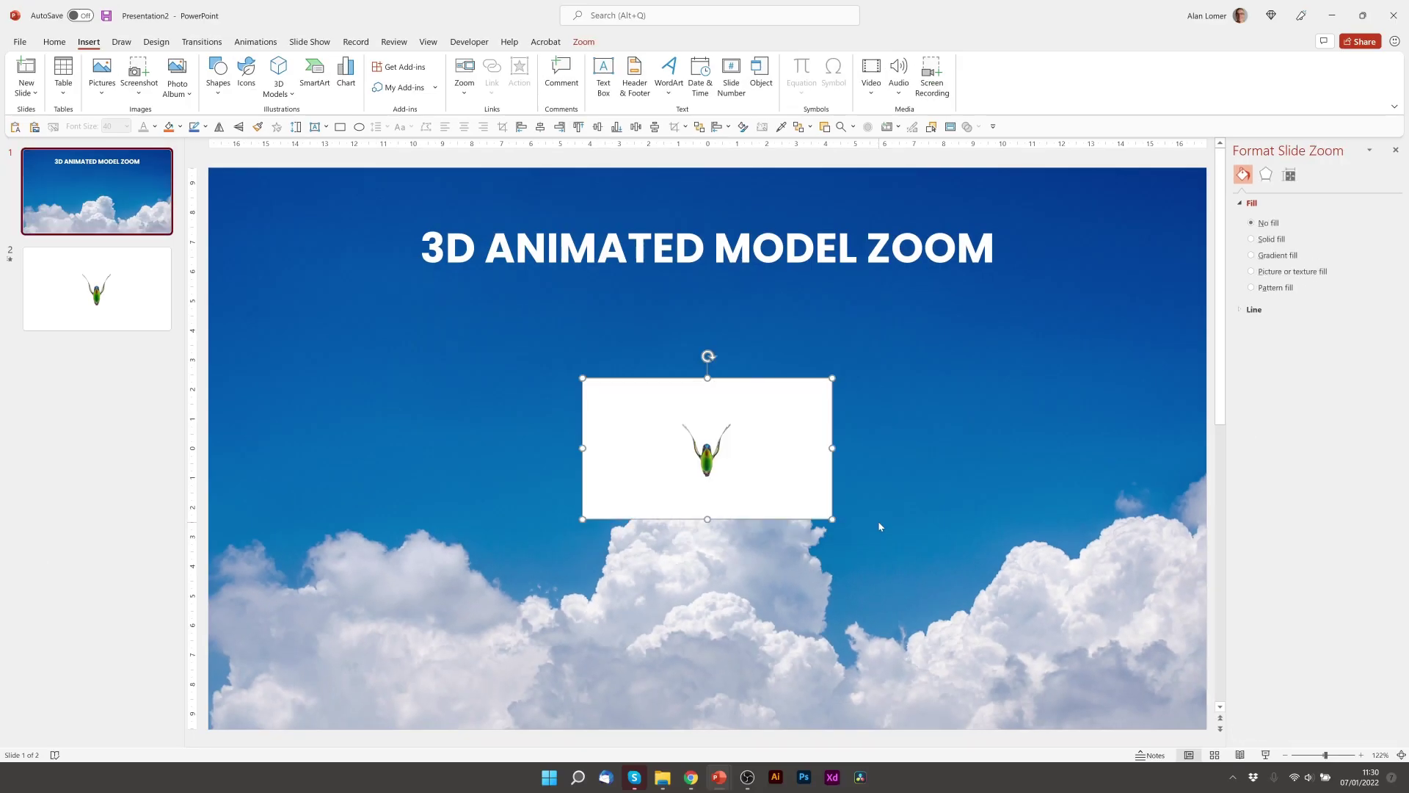
drag(755, 431, 429, 367)
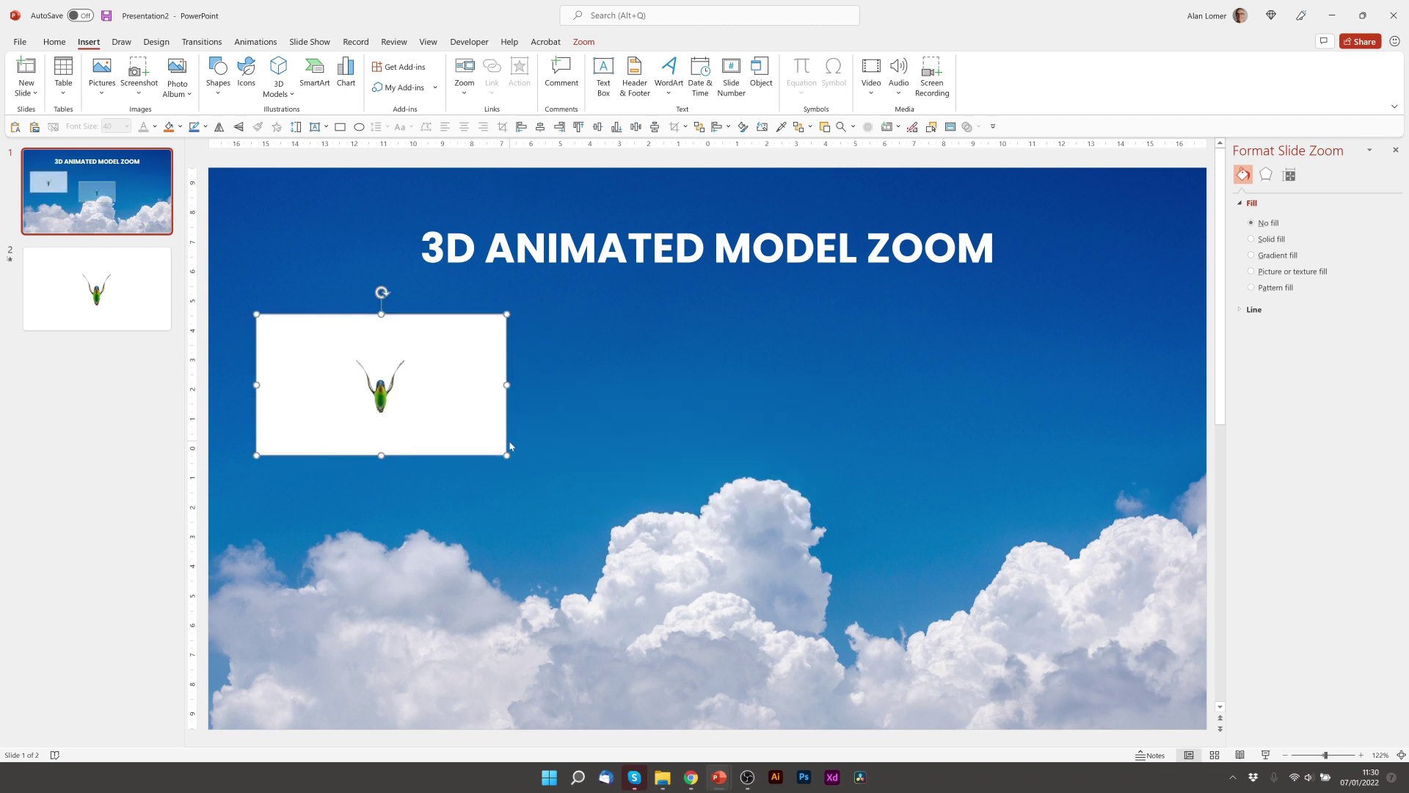
mouse_move(507, 455)
mouse_down()
mouse_move(576, 494)
mouse_move(515, 453)
mouse_move(529, 450)
mouse_up()
Step: Preview the hummingbird slide, then return to slide 1 and nudge its zoom slightly lower
click(75, 303)
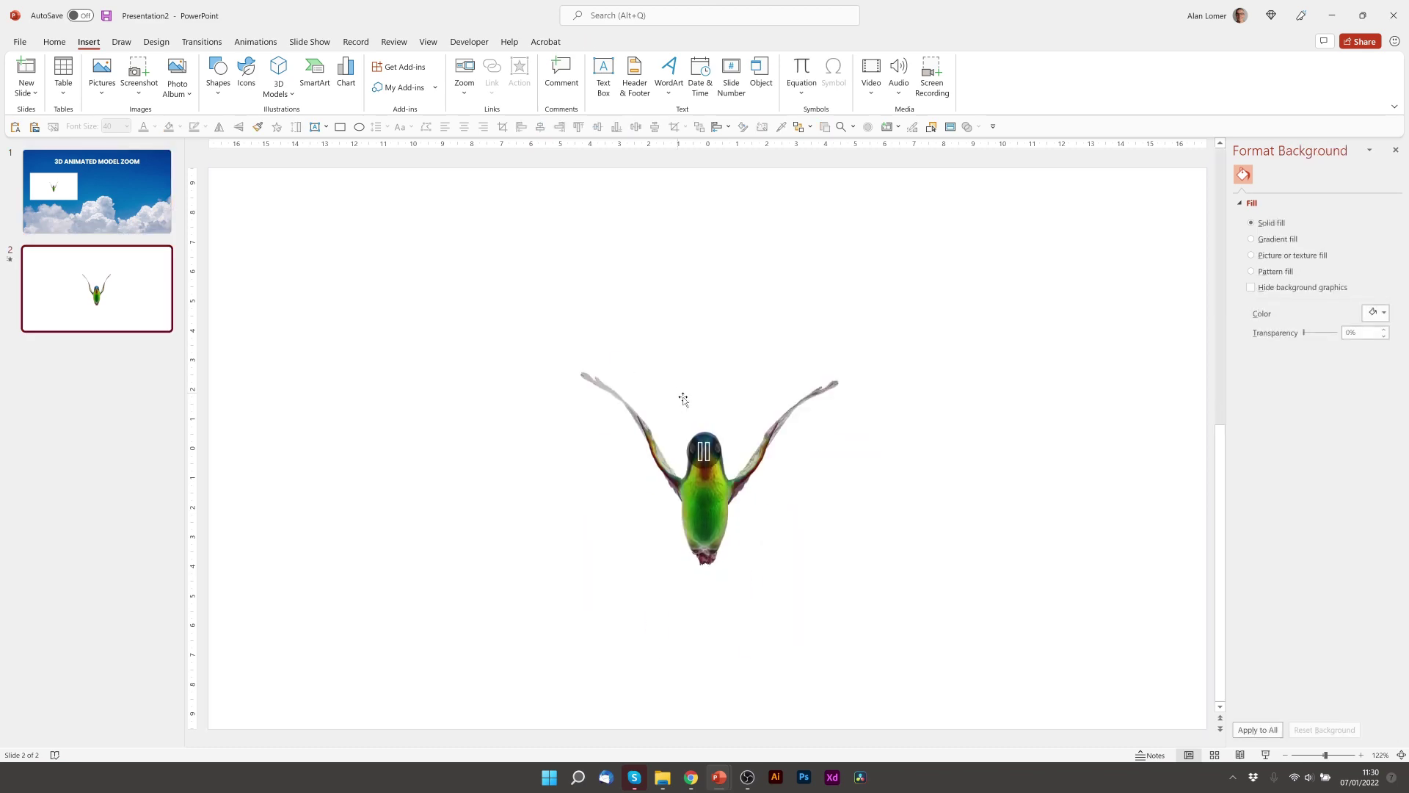
click(708, 514)
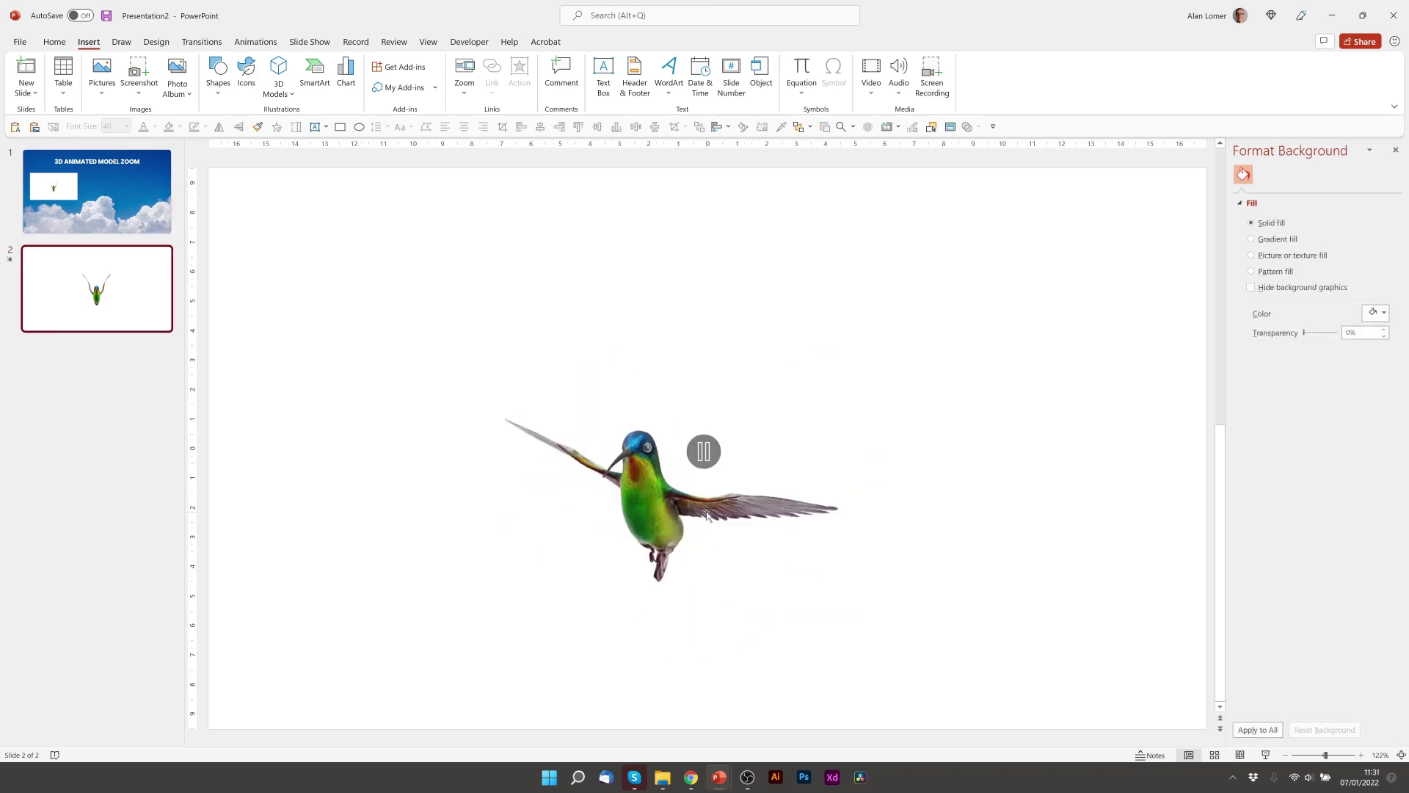
key(Escape)
key(Page_Up)
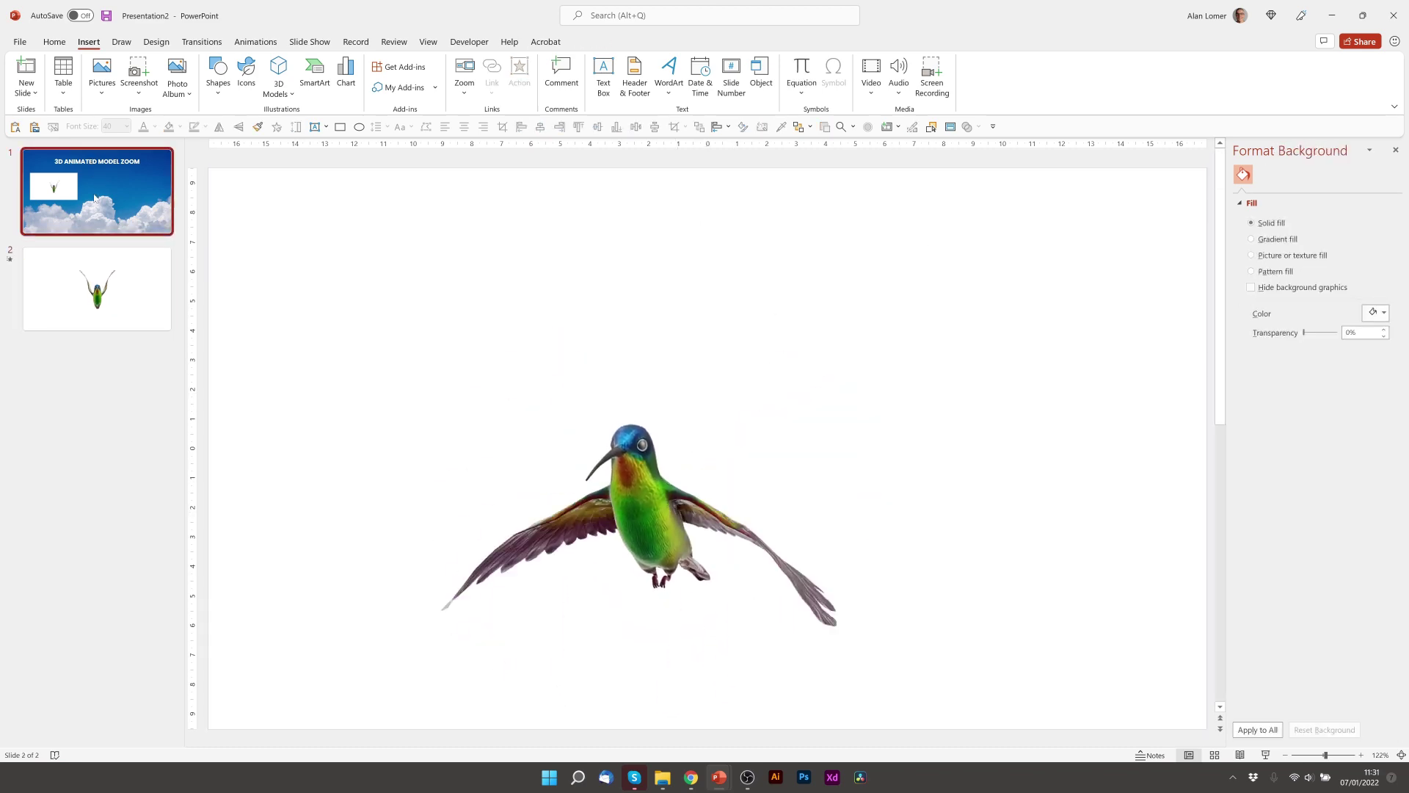
drag(394, 403, 434, 409)
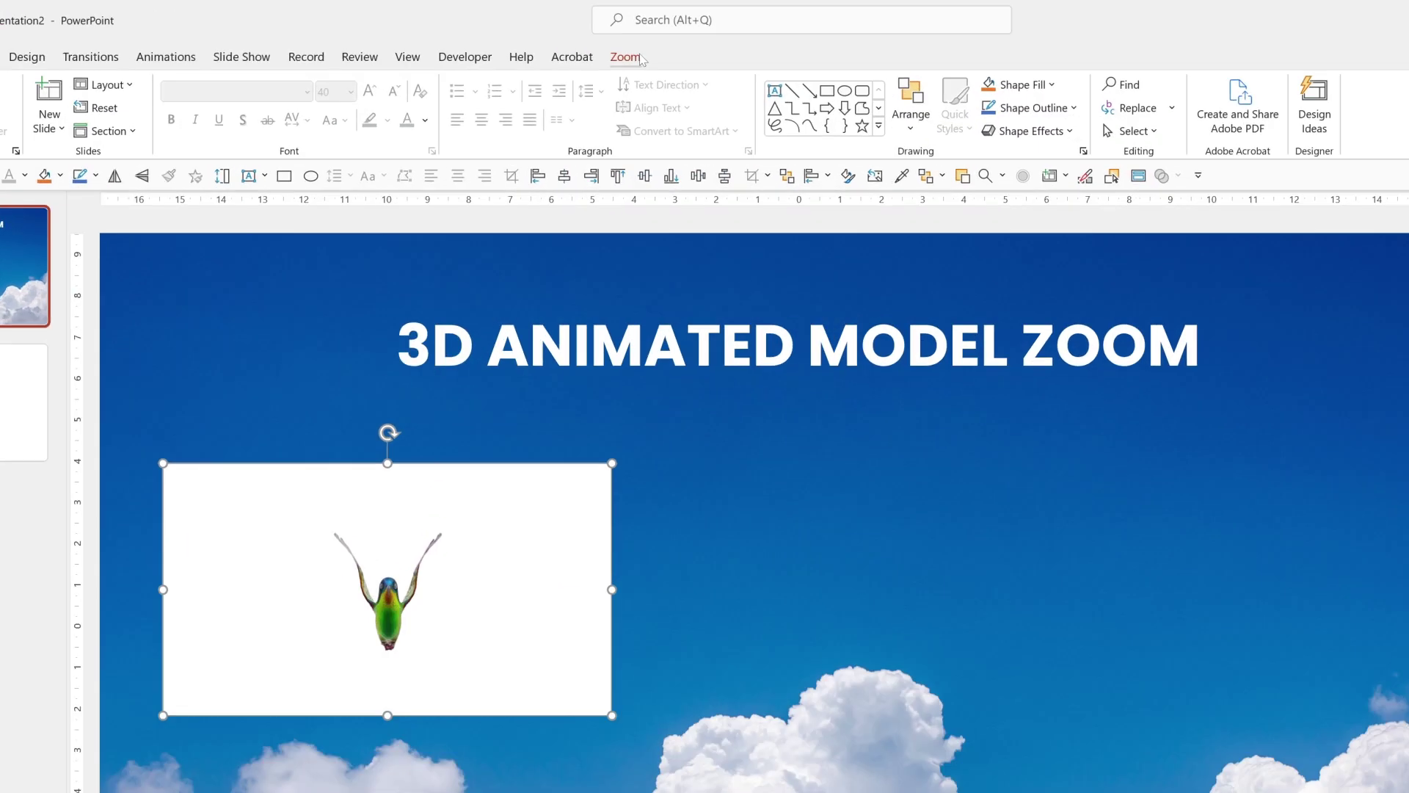
Step: Enable Return to Zoom and Zoom Background on the hummingbird zoom, then test in slide show
click(592, 42)
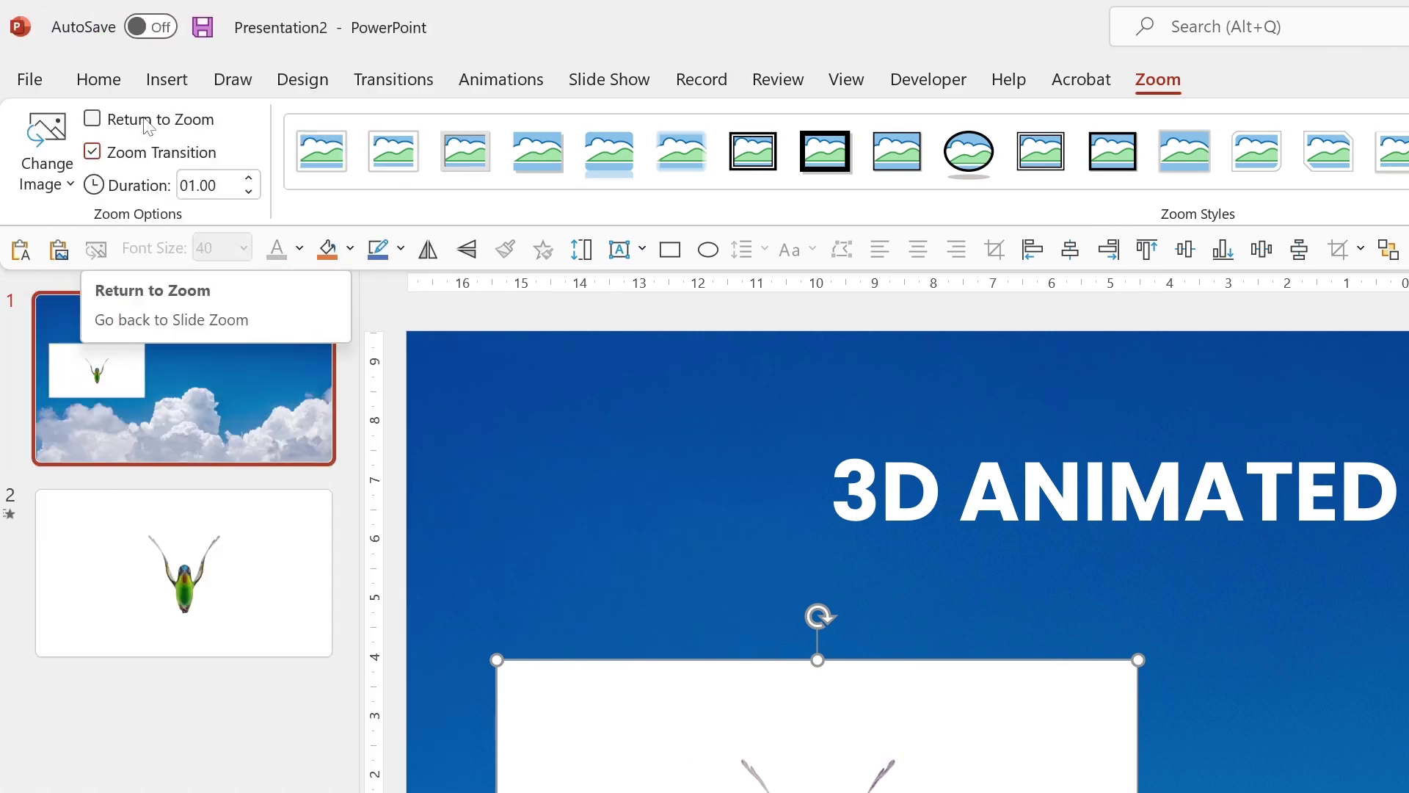
click(93, 119)
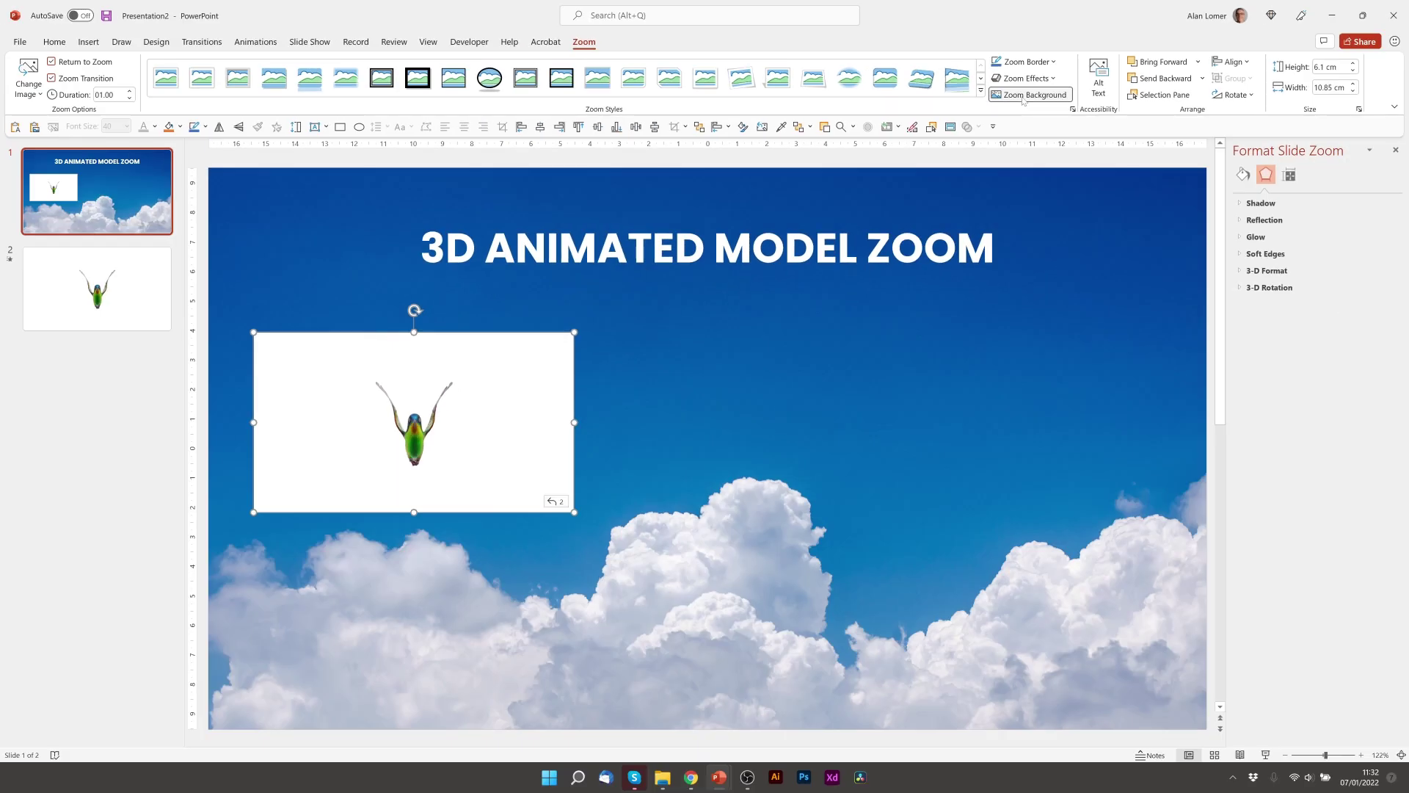
click(1199, 190)
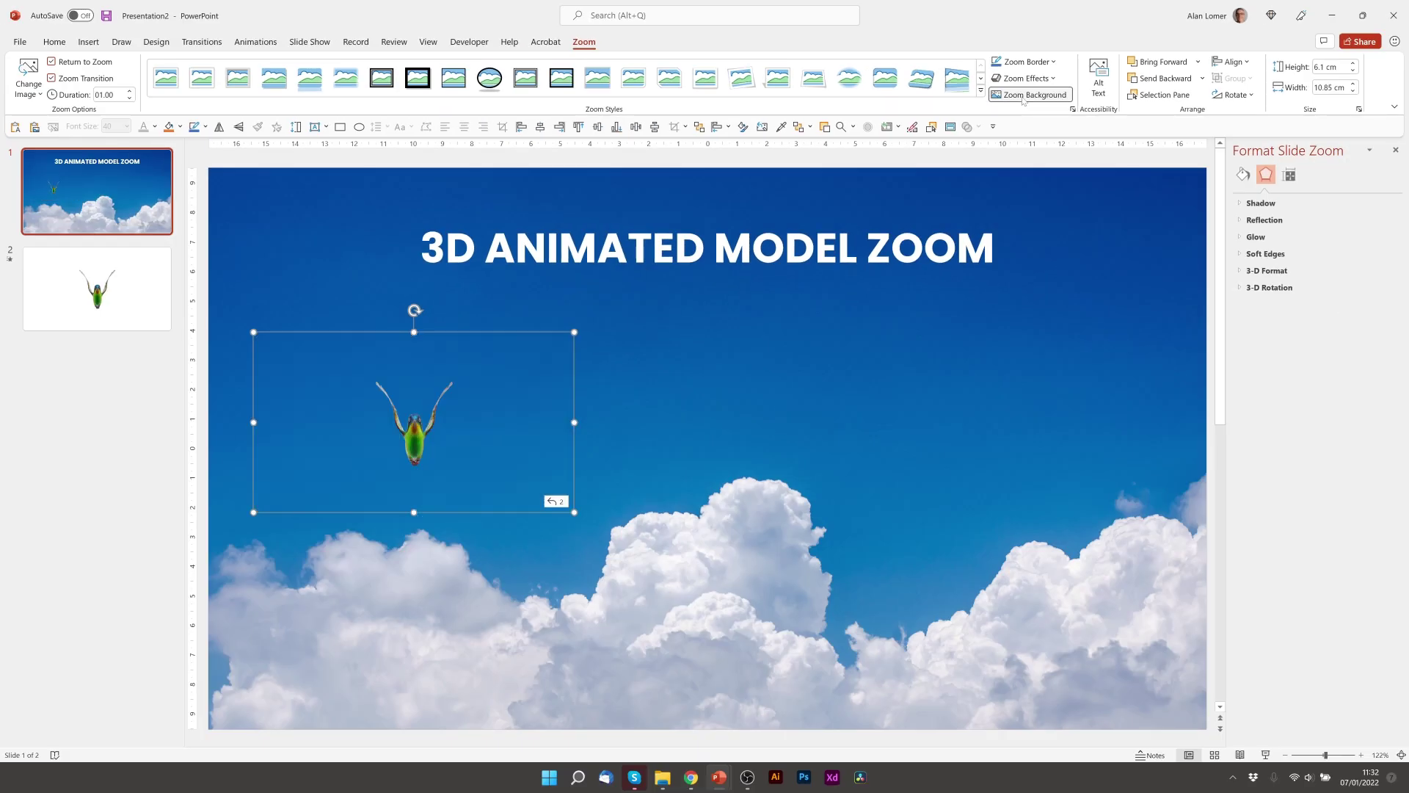
click(1266, 755)
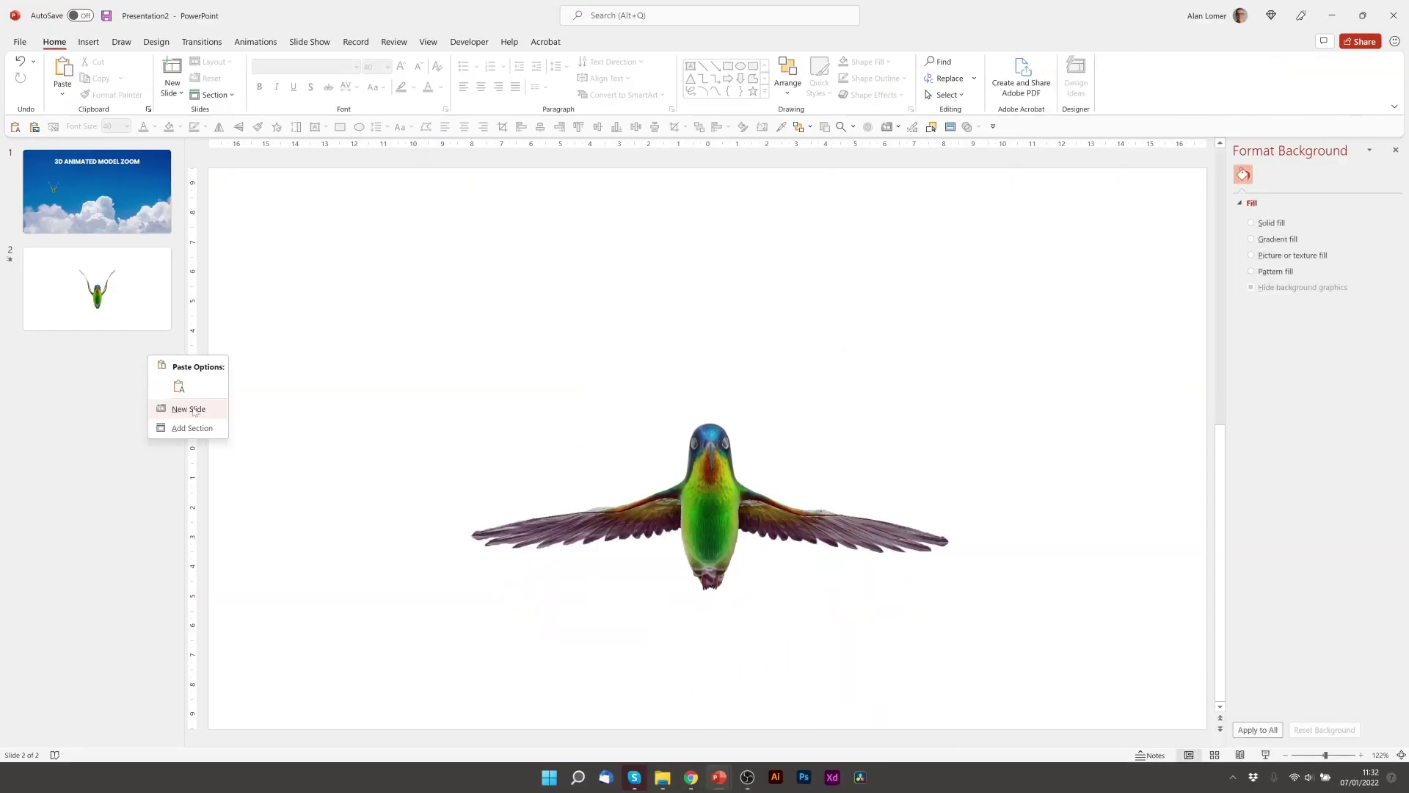
Step: Add slide 3 and insert the animated bee from the stock All Animated Models
click(184, 410)
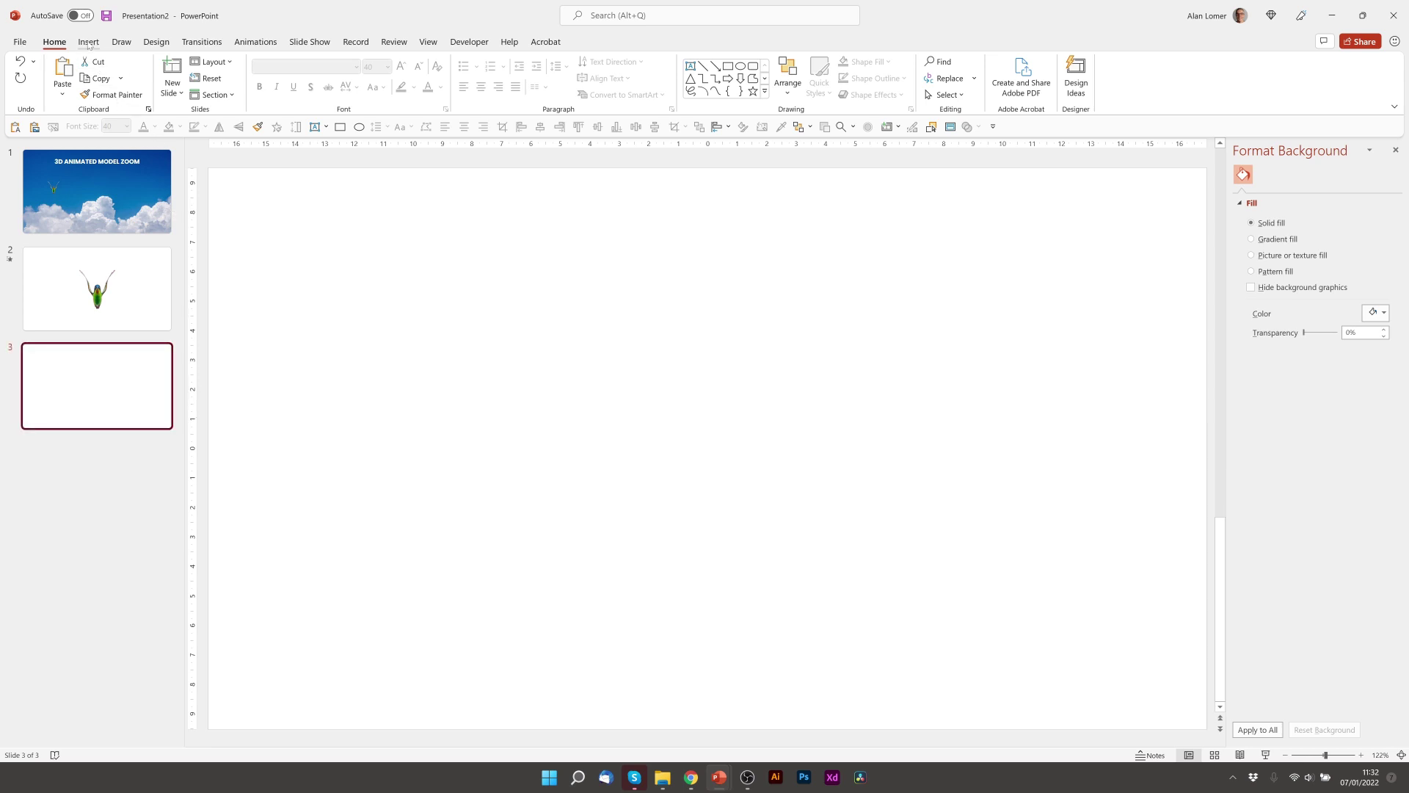
click(88, 42)
click(286, 86)
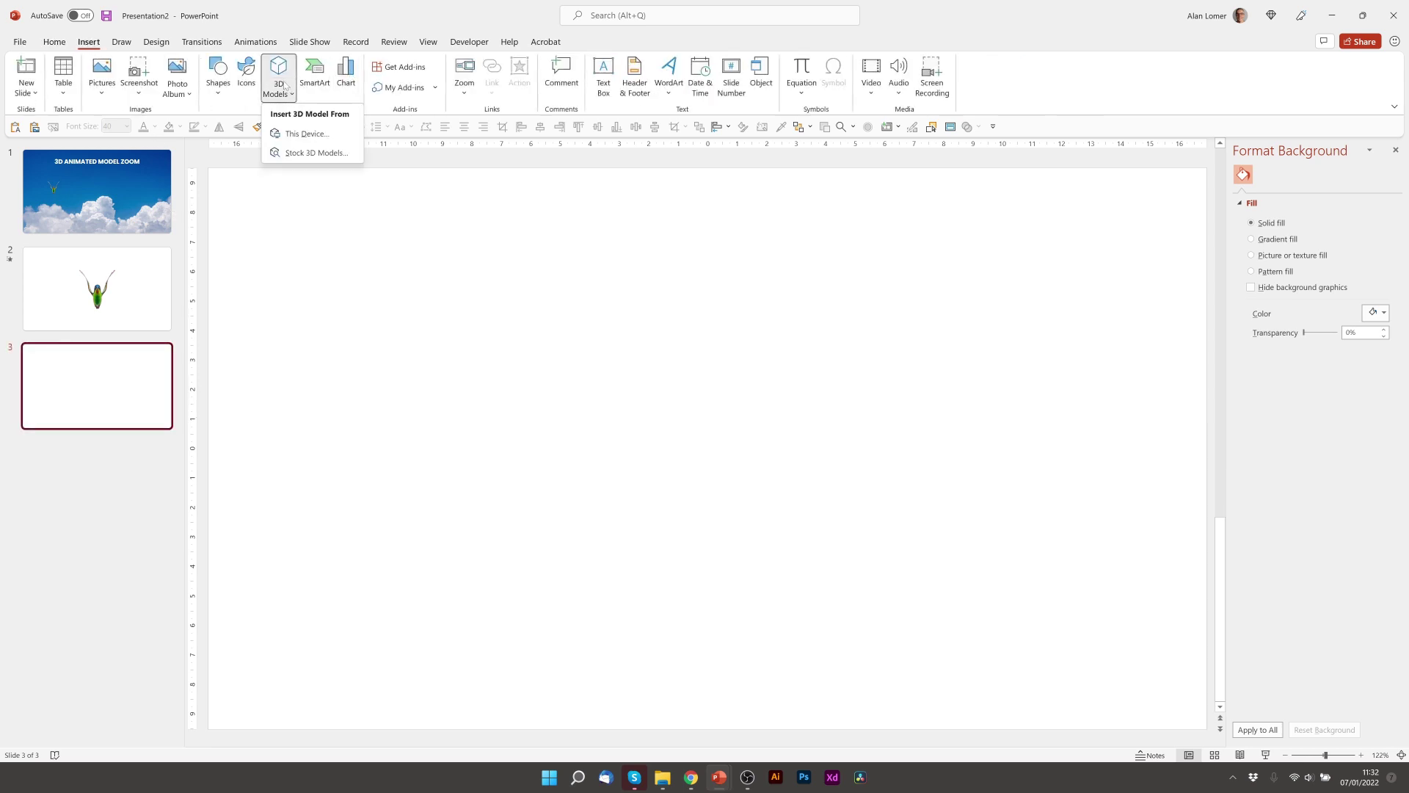
click(294, 154)
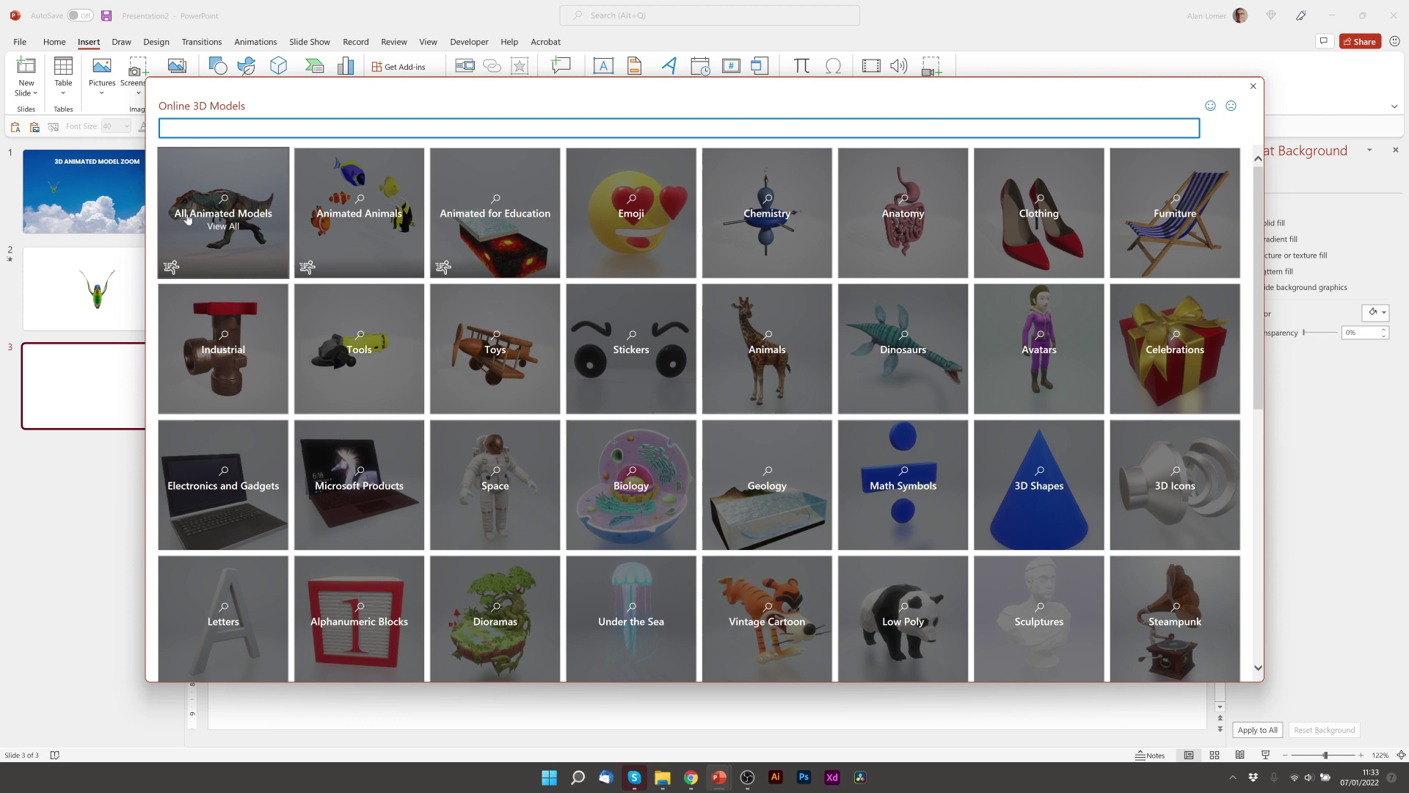
click(192, 215)
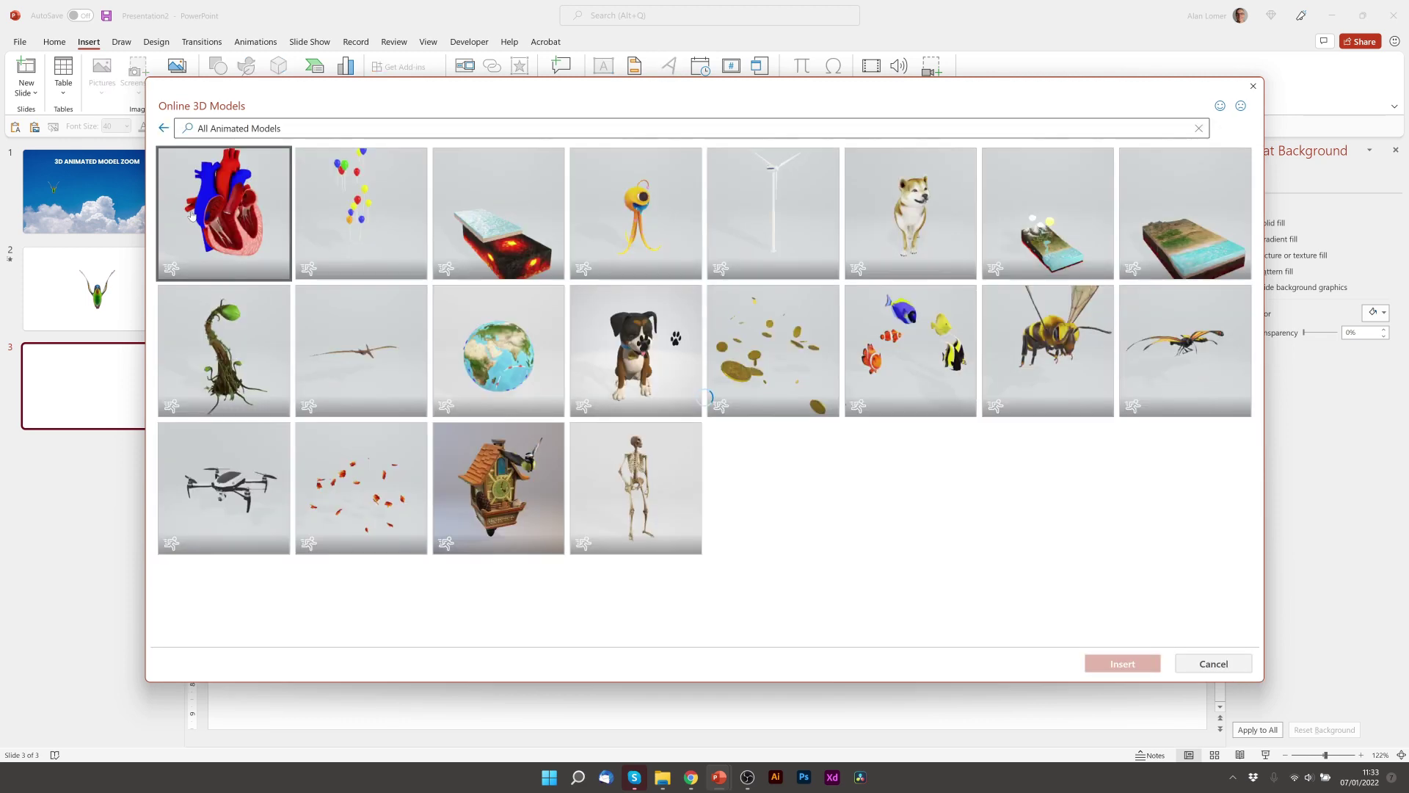
click(1054, 380)
click(1130, 663)
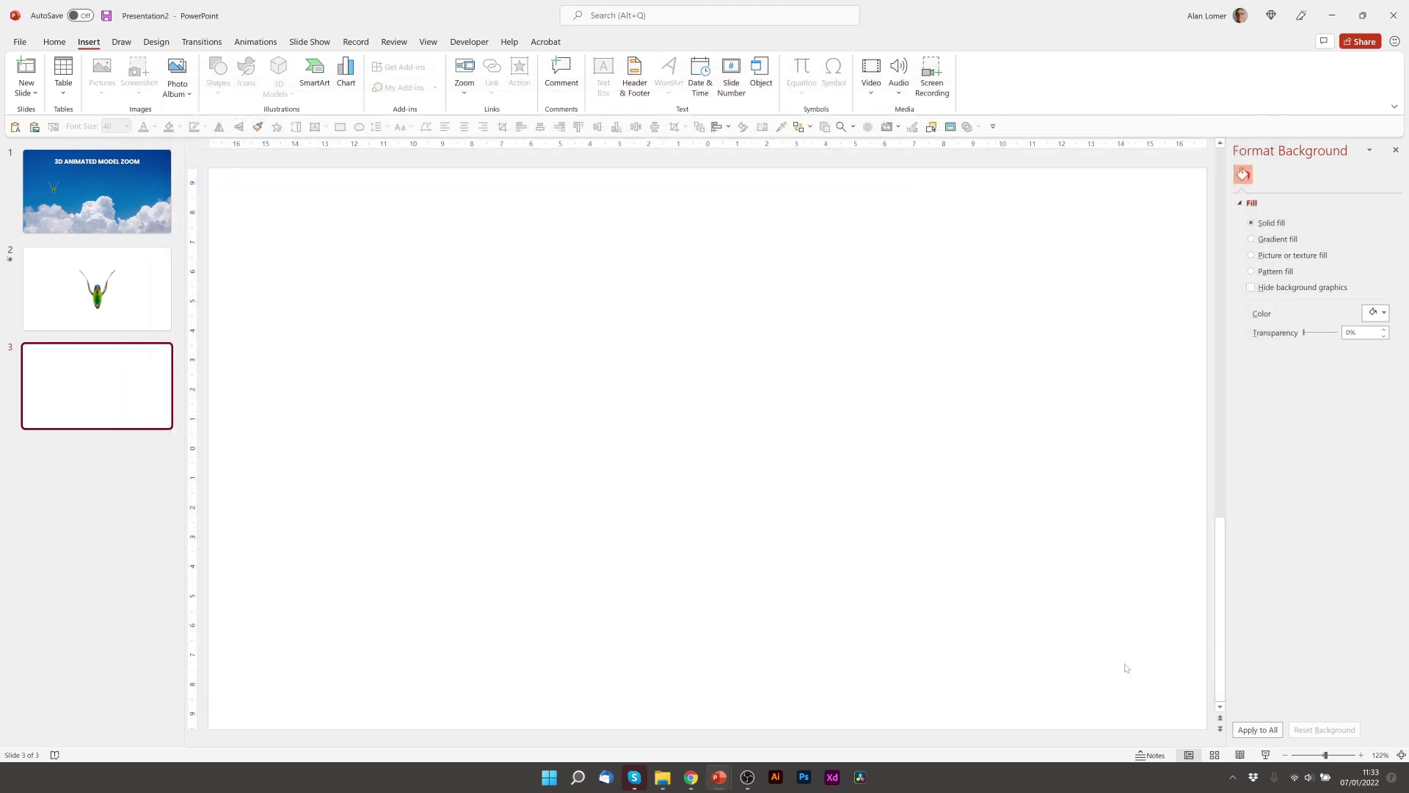
Step: On slide 1, insert a Slide Zoom of slide 3 with Return to Zoom and Zoom Background
click(81, 199)
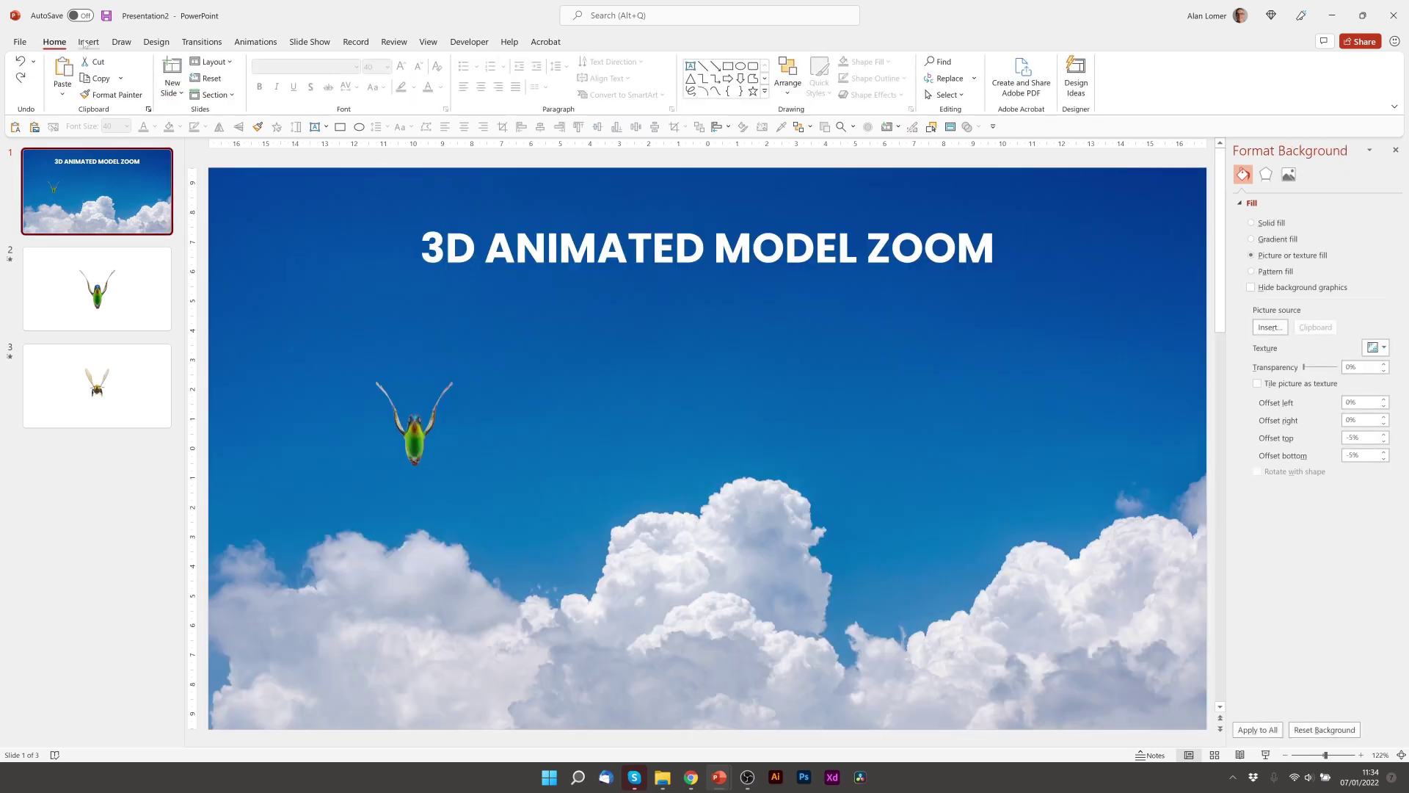
click(88, 42)
click(464, 73)
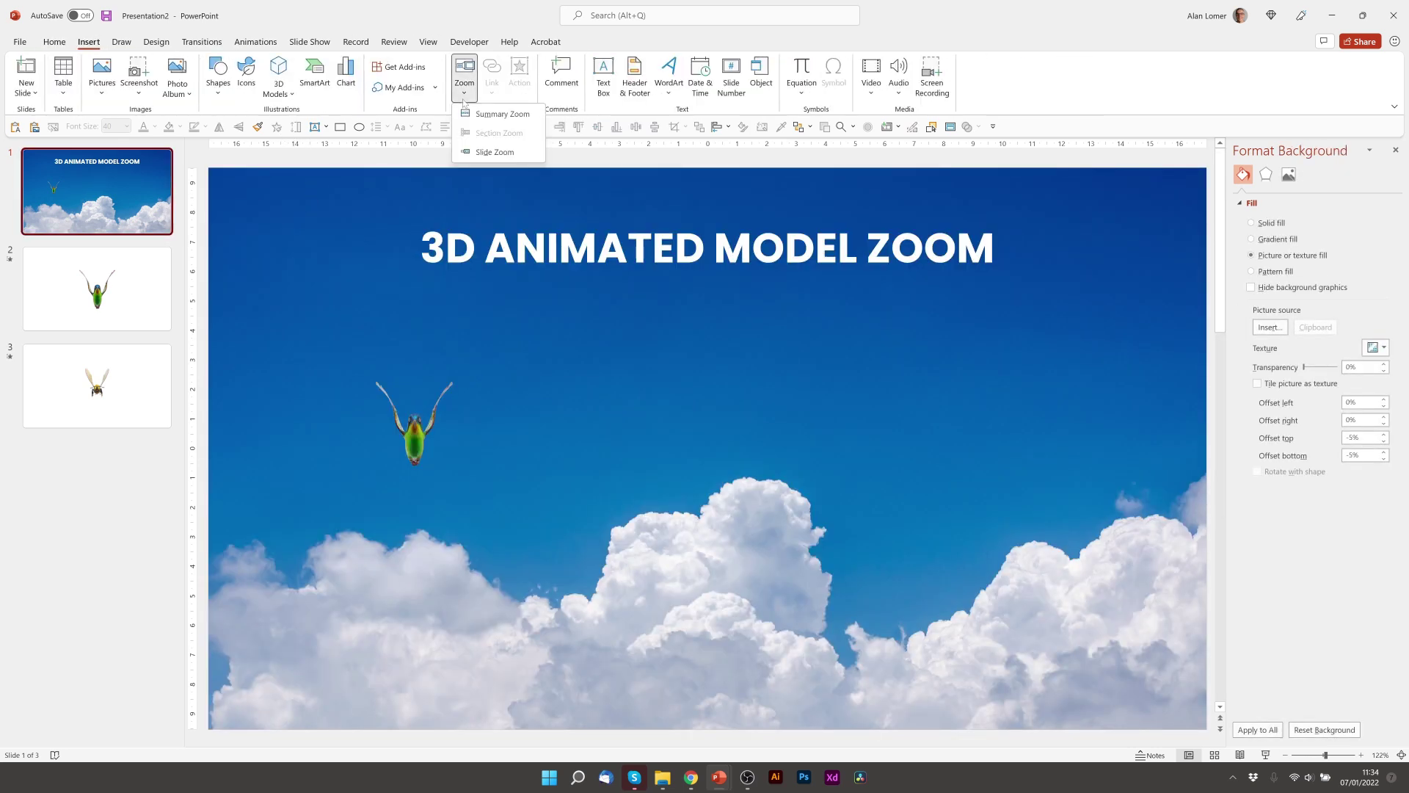
click(481, 152)
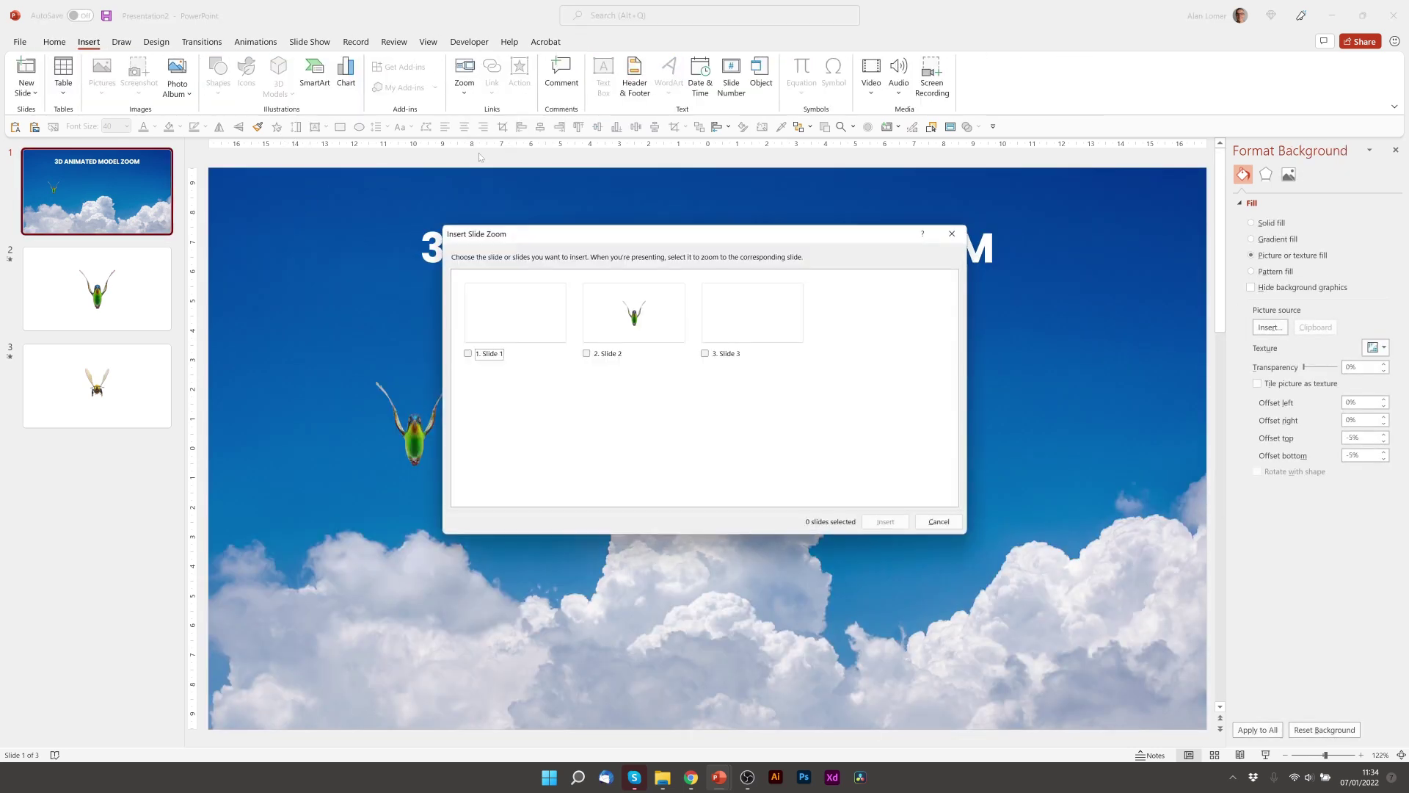
click(704, 353)
click(886, 521)
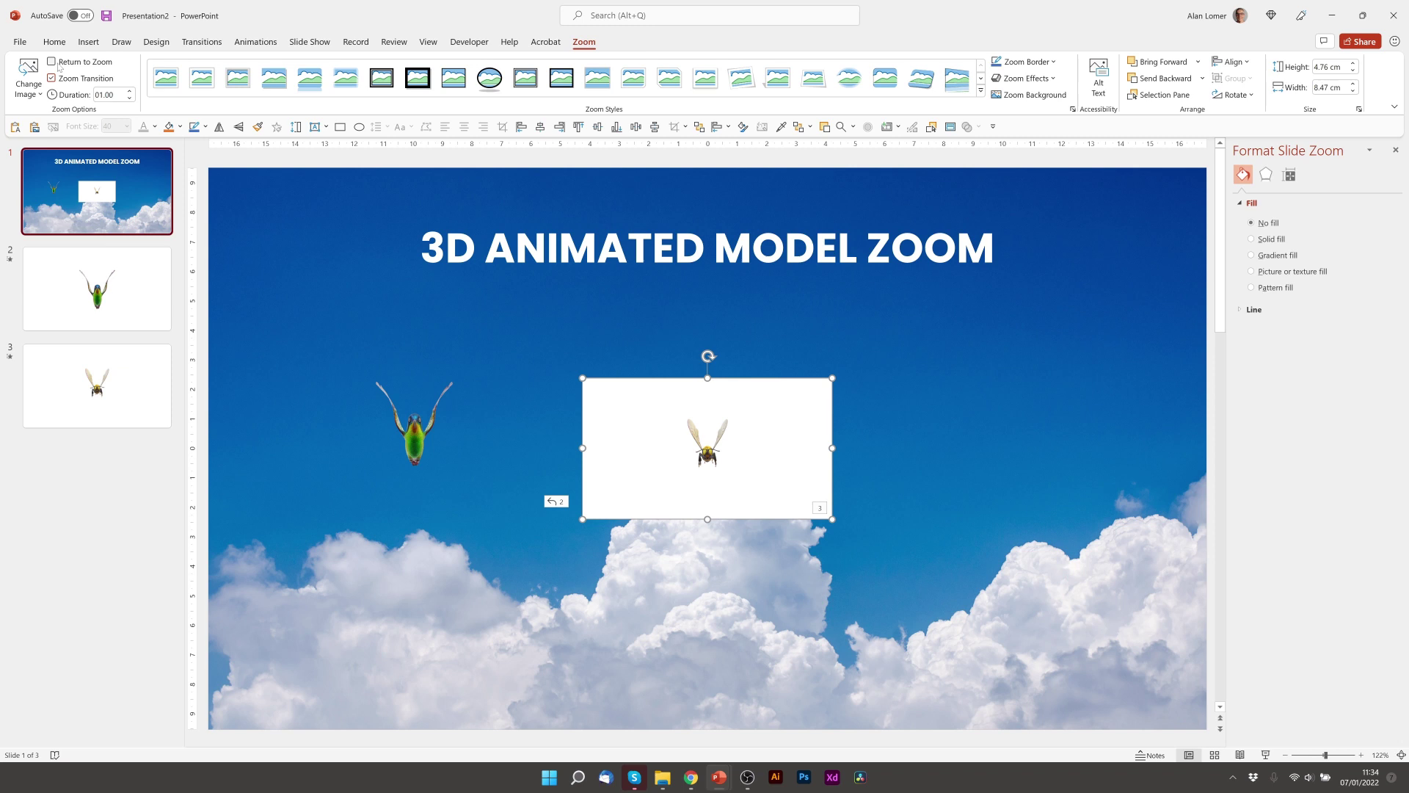
click(59, 64)
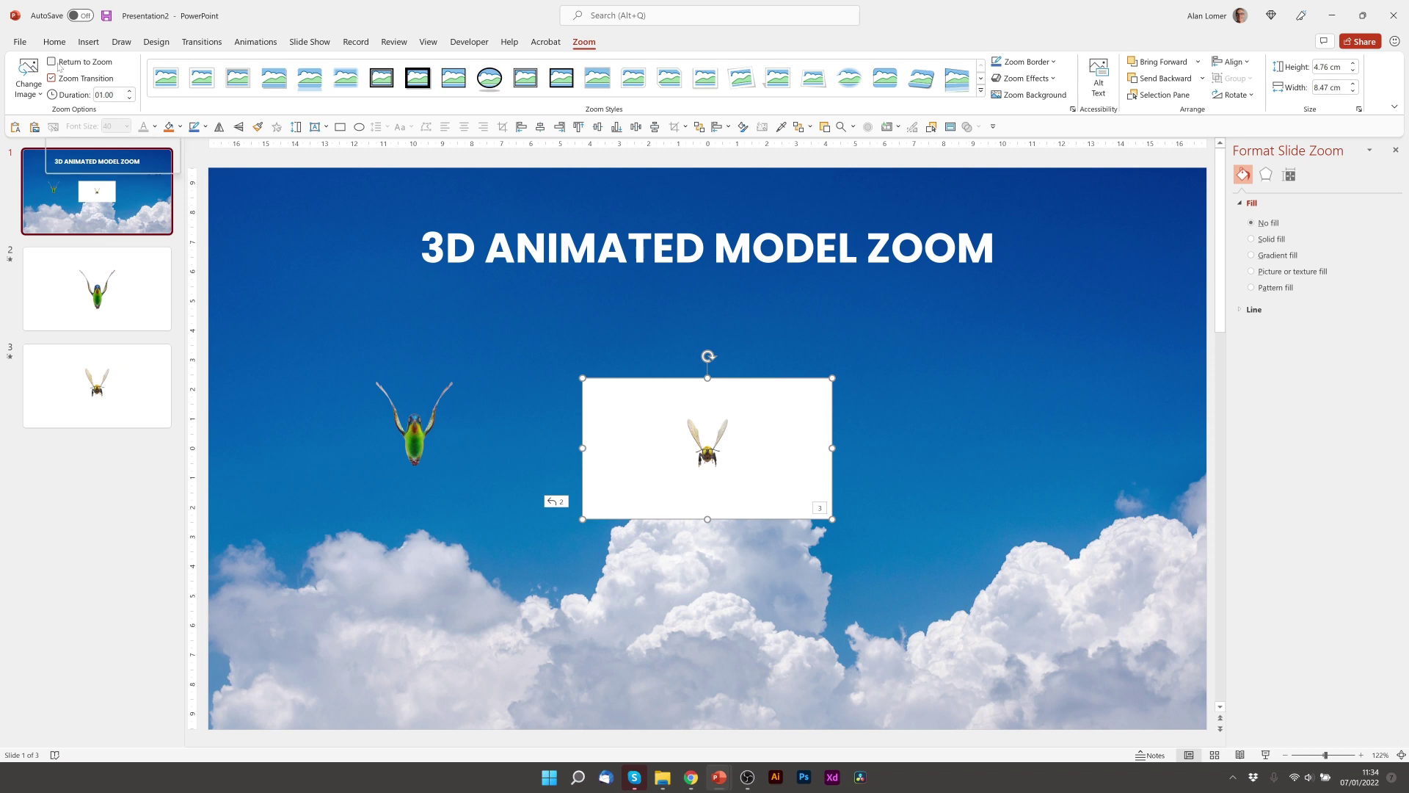
click(1019, 96)
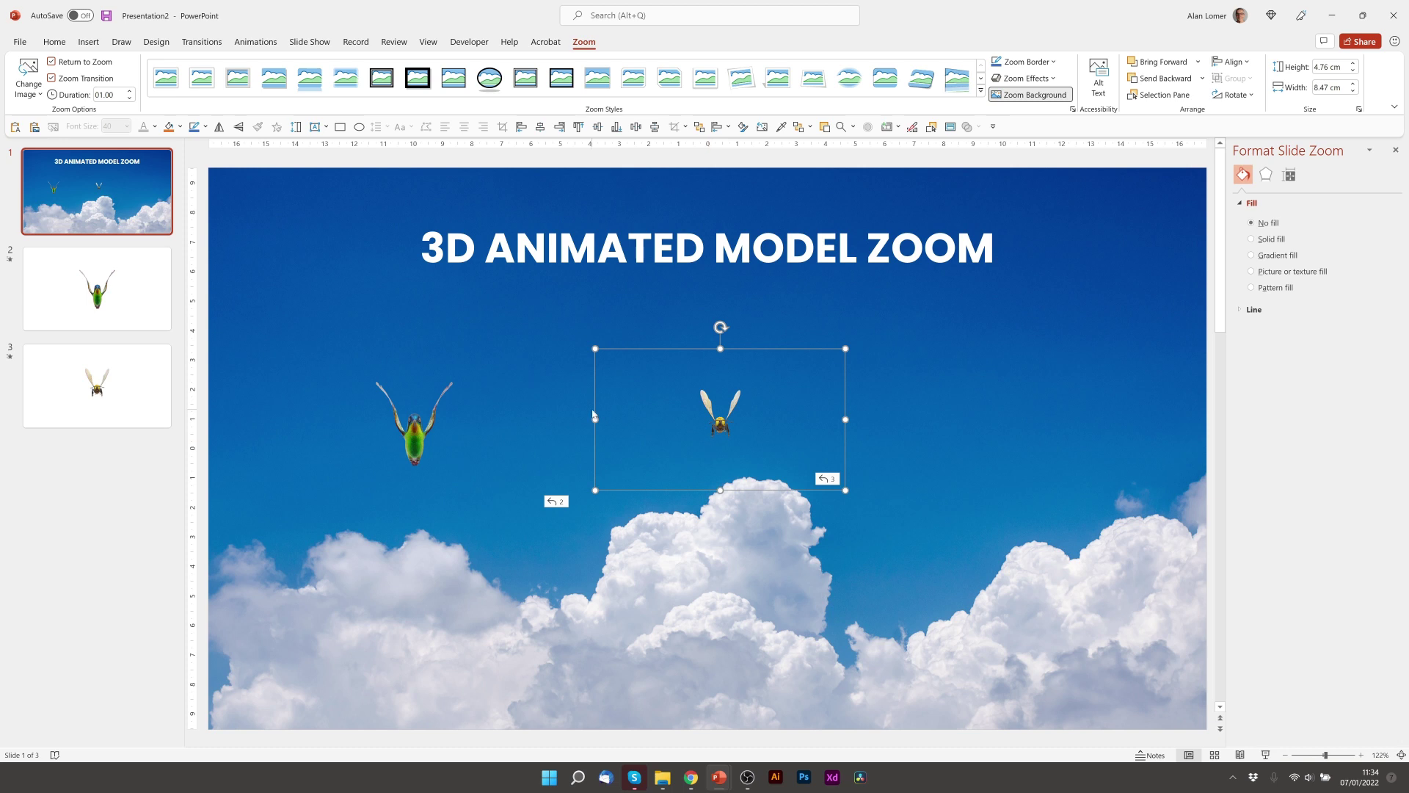
Step: Add slide 4 and insert the animated dragonfly model from the stock animated models
click(76, 443)
key(Return)
click(89, 42)
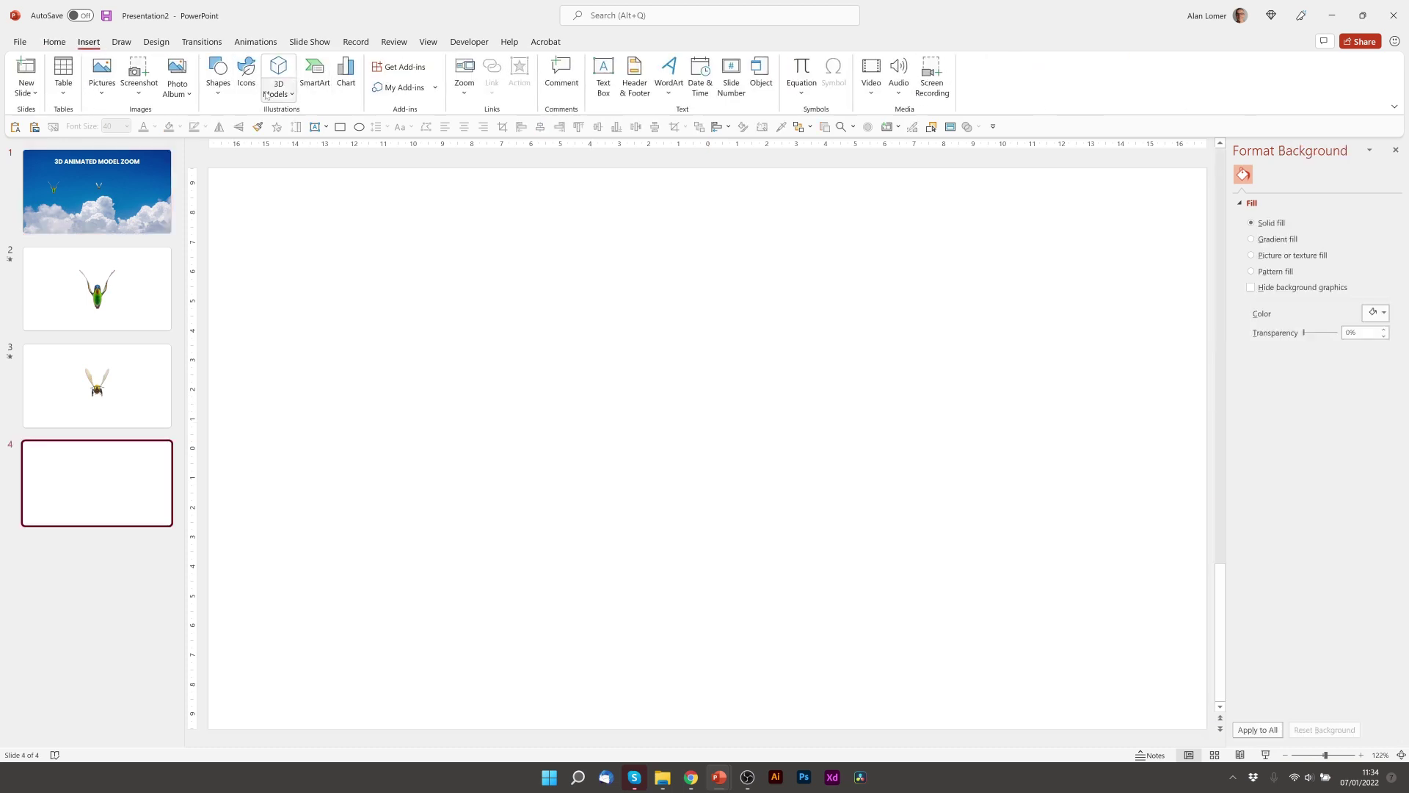
click(279, 94)
click(309, 152)
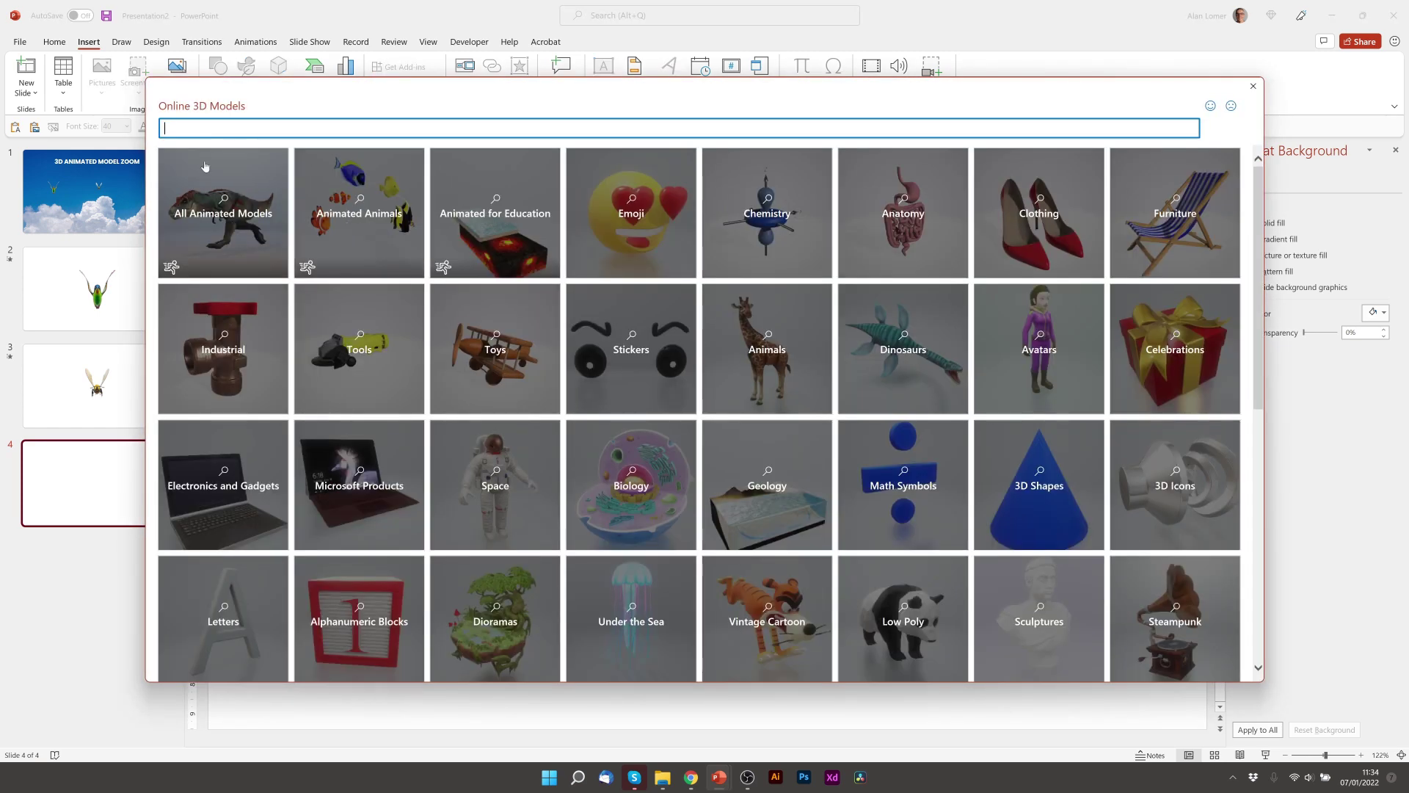
click(223, 226)
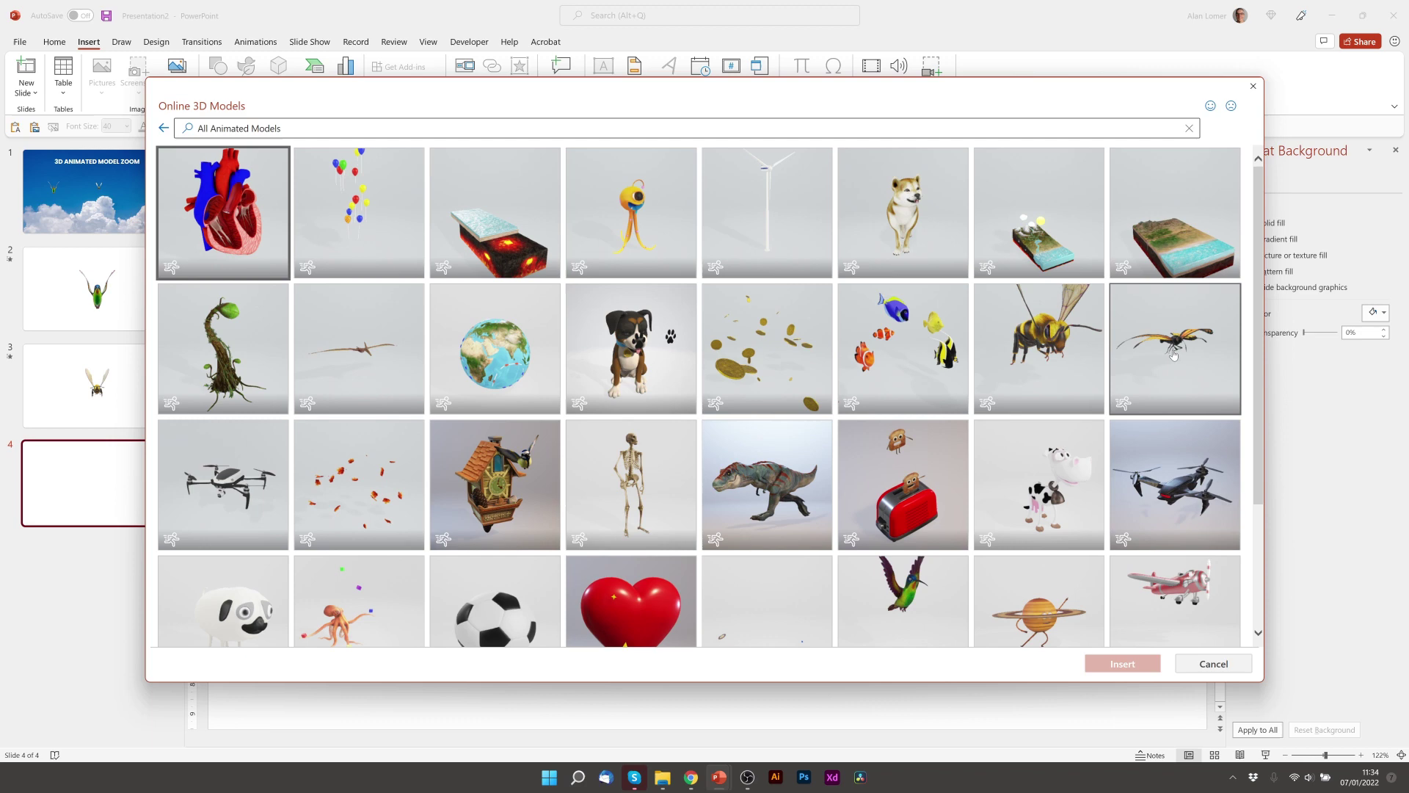
click(1175, 349)
click(1149, 659)
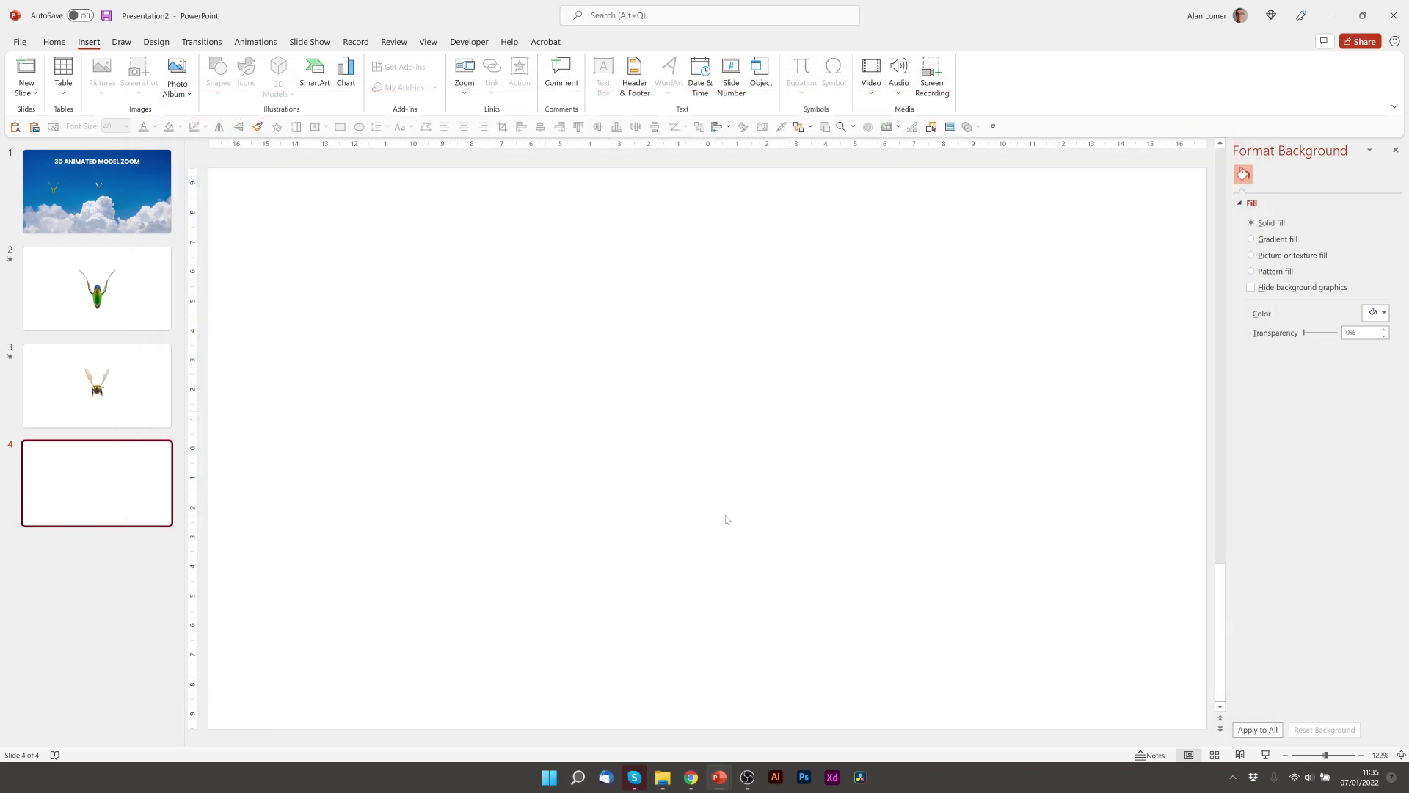
Step: On slide 1, add a Slide Zoom of slide 4 at right with Return to Zoom and transparent background
click(77, 193)
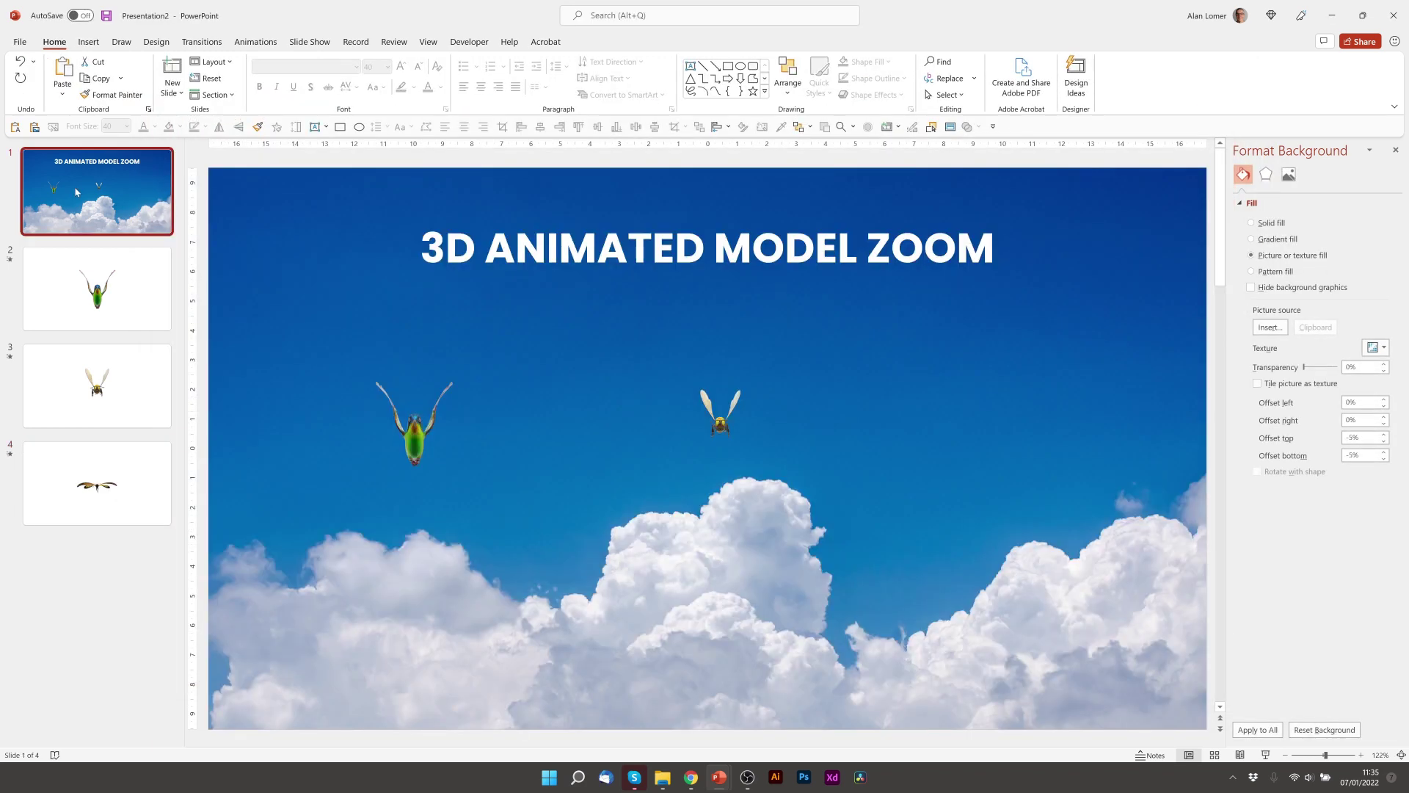
click(89, 42)
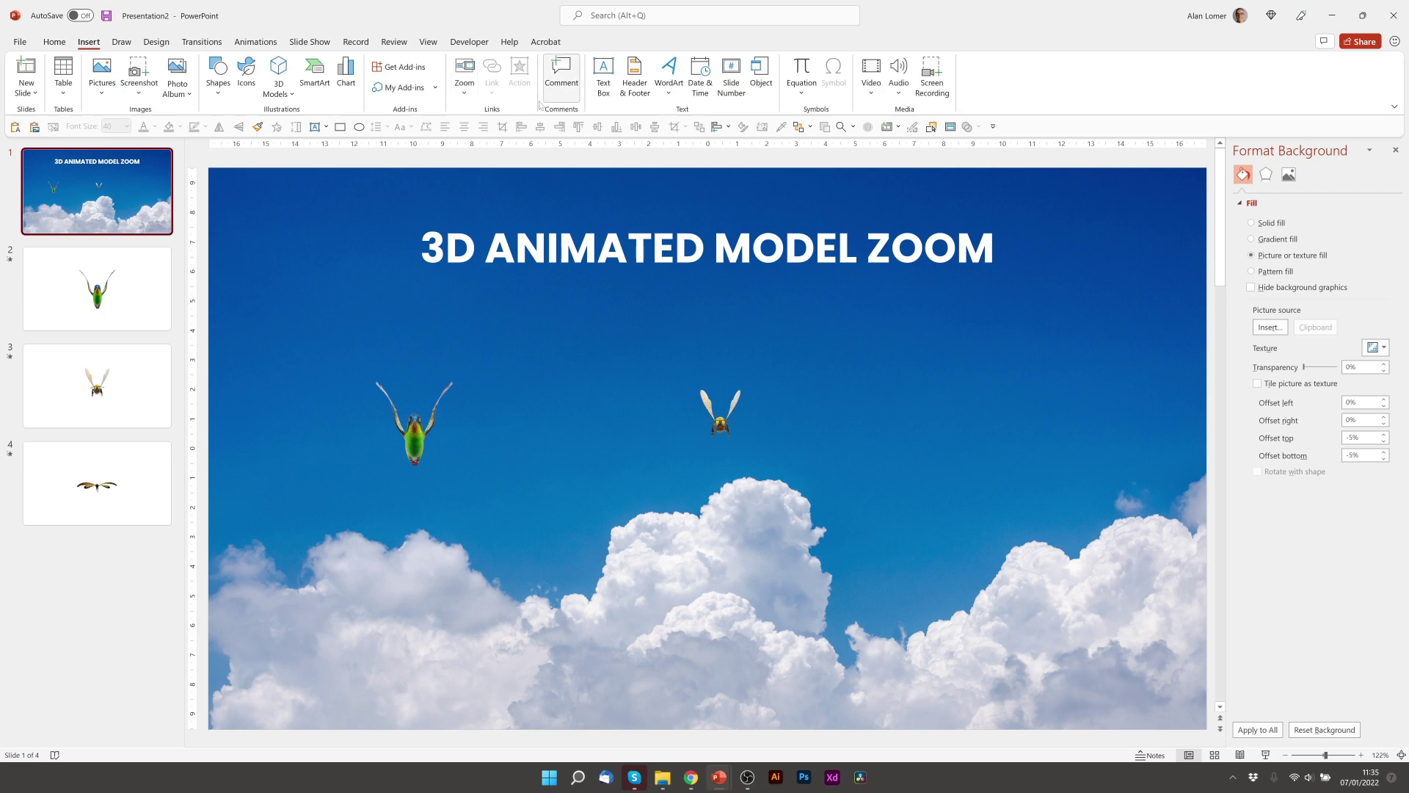
click(462, 87)
click(486, 156)
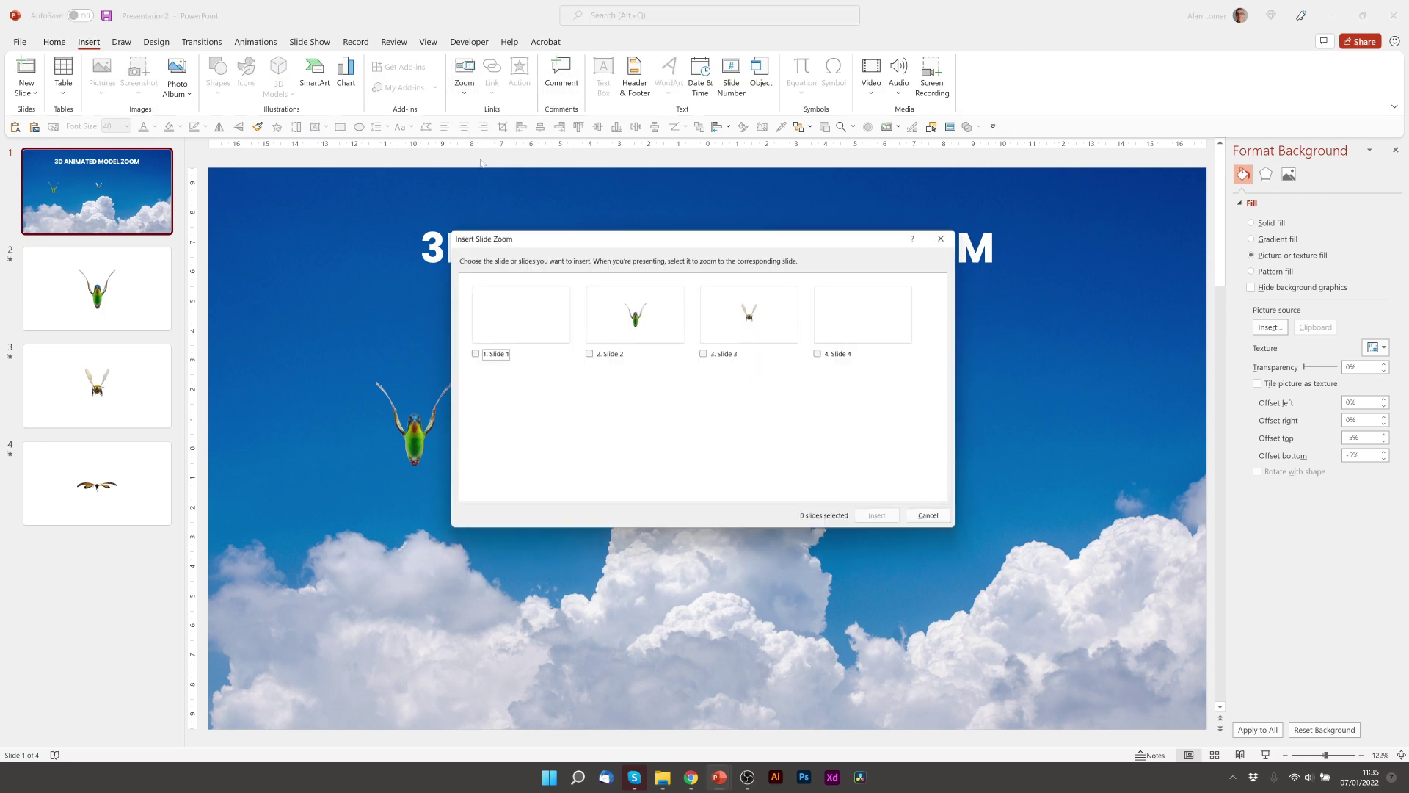
click(880, 345)
click(886, 521)
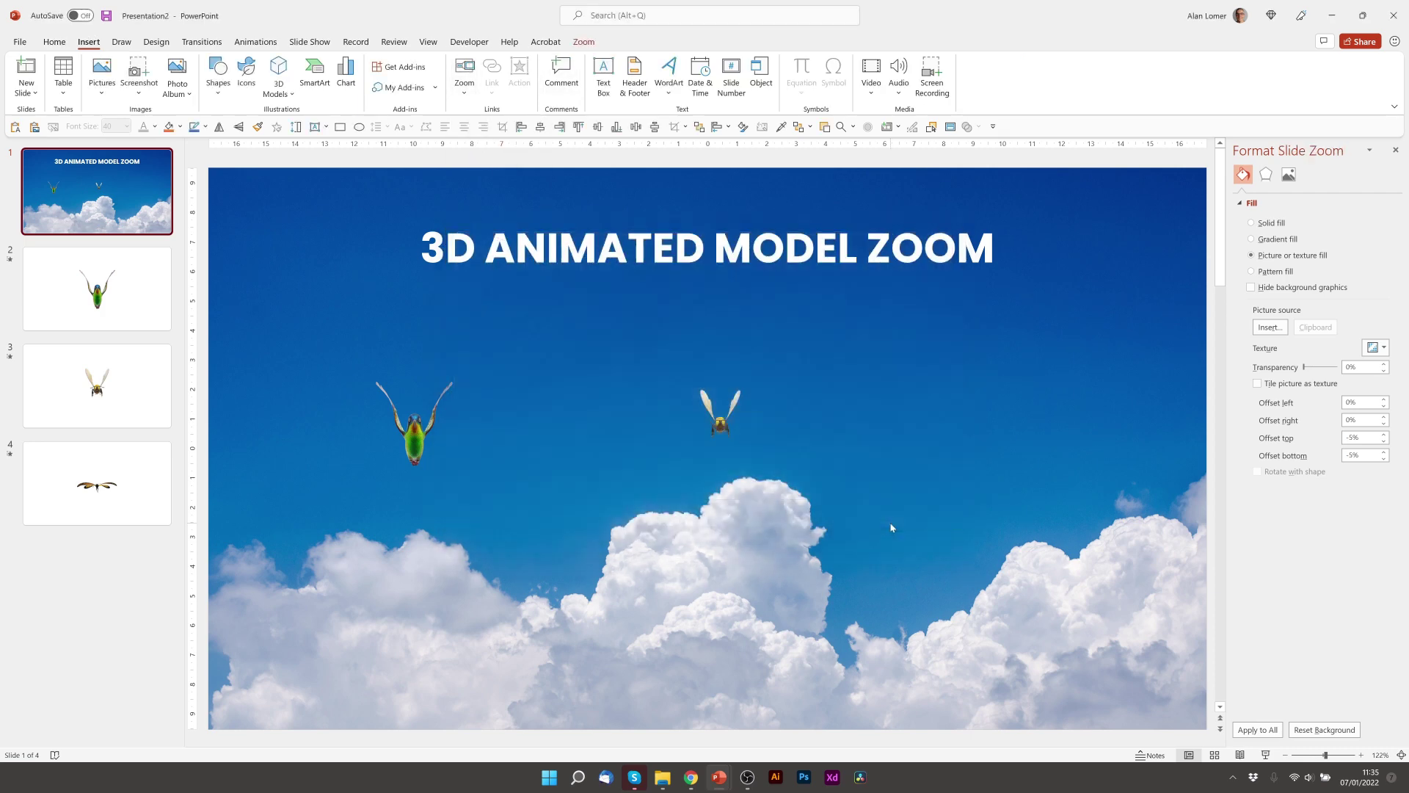
drag(687, 425, 972, 423)
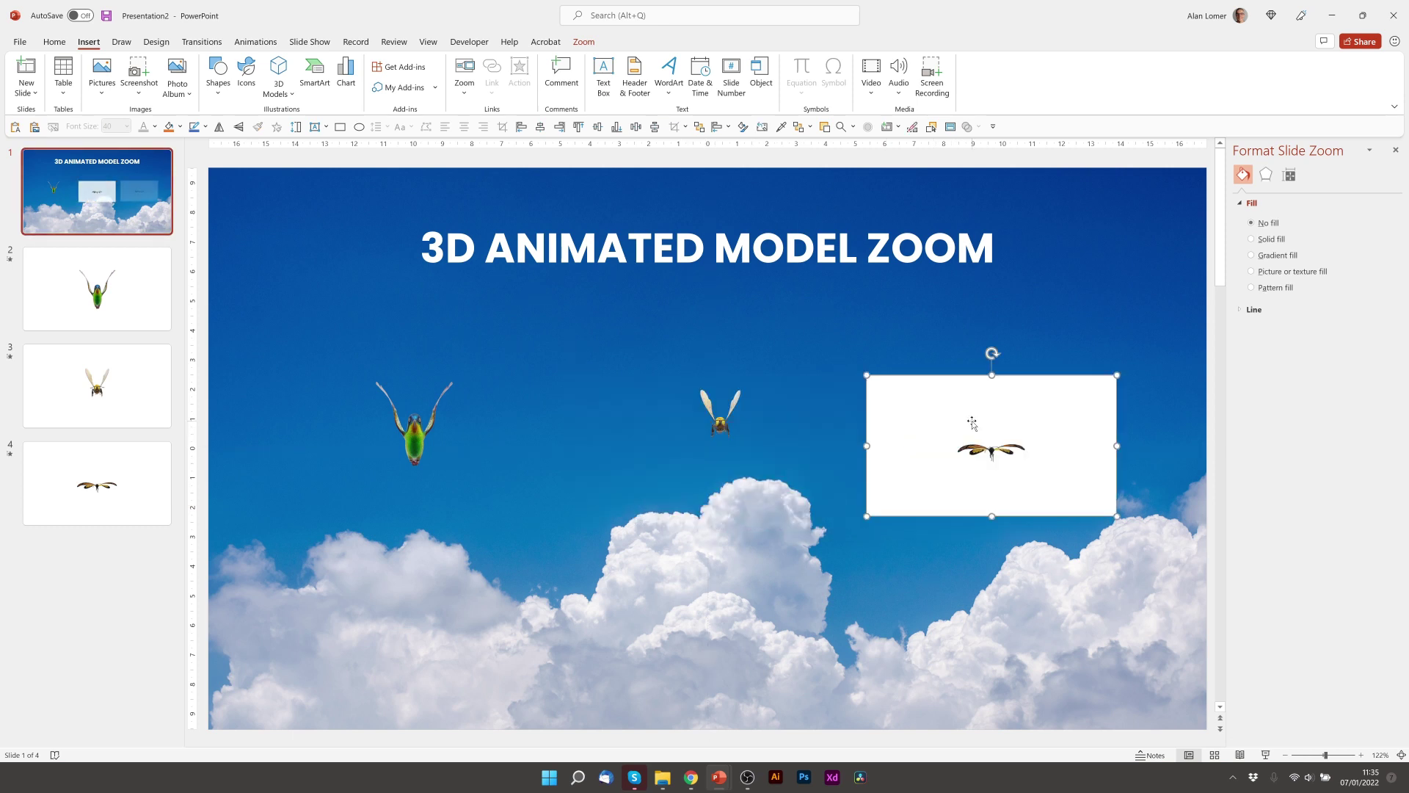
click(584, 43)
click(51, 61)
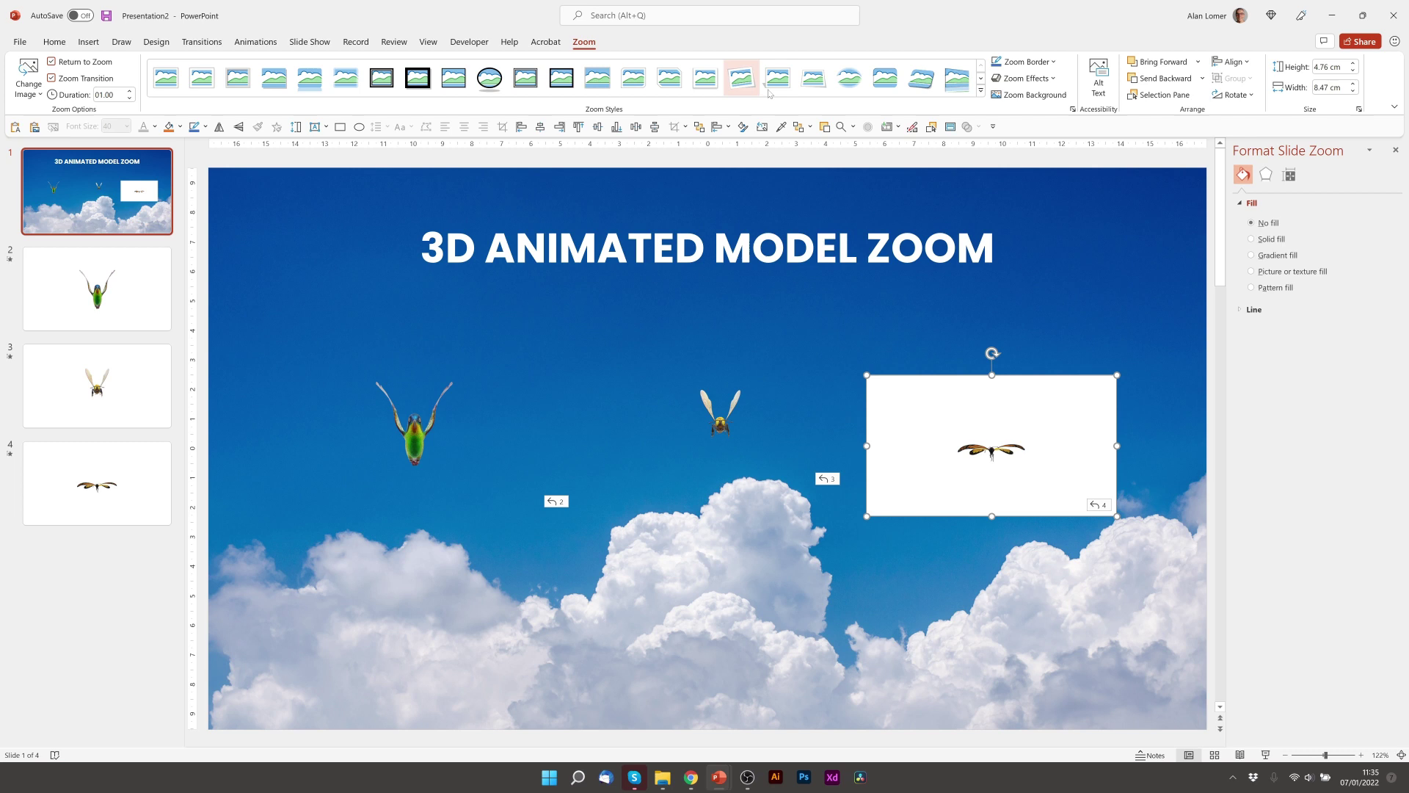
click(1015, 95)
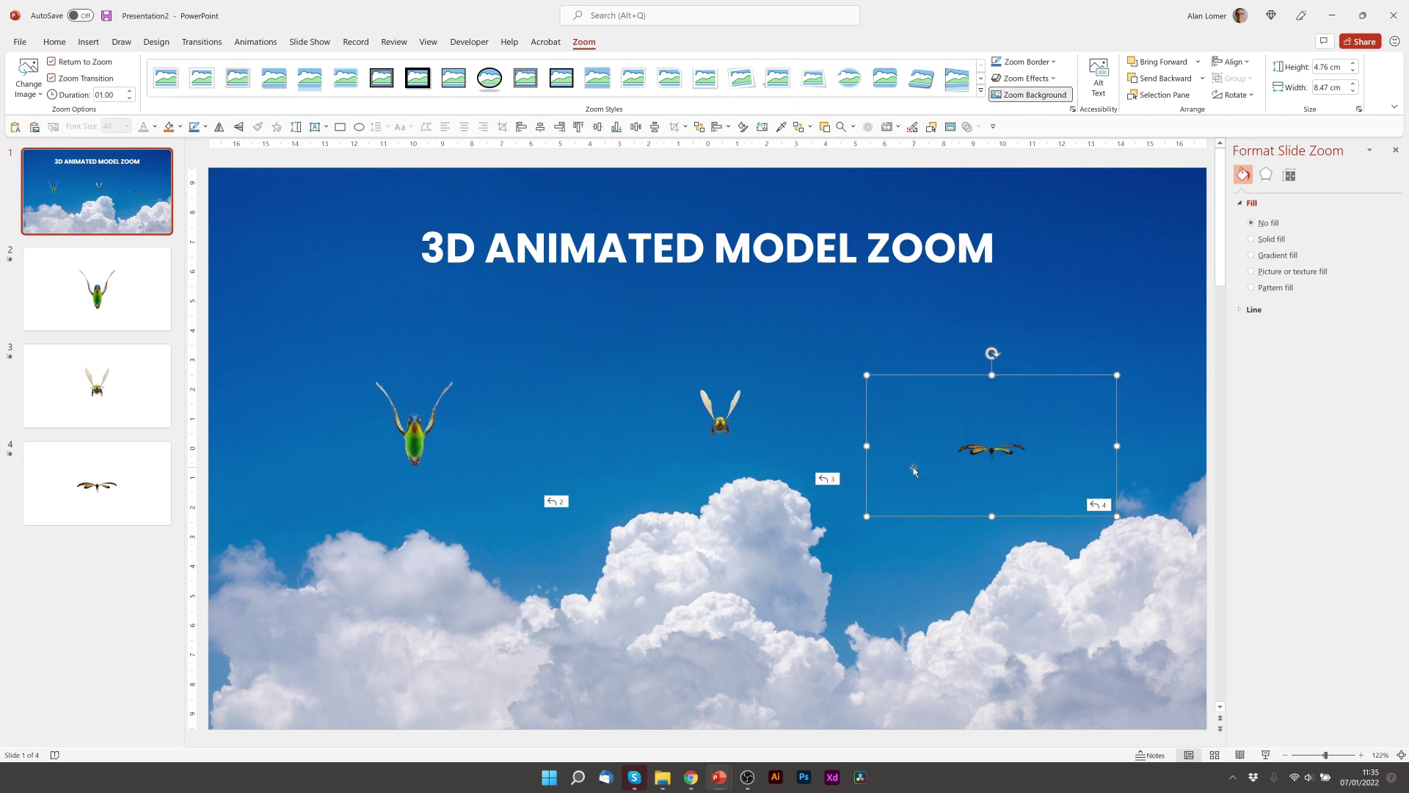
Step: Add slide 5 and insert the animated hot air balloons from the stock 3D models
click(142, 604)
key(Return)
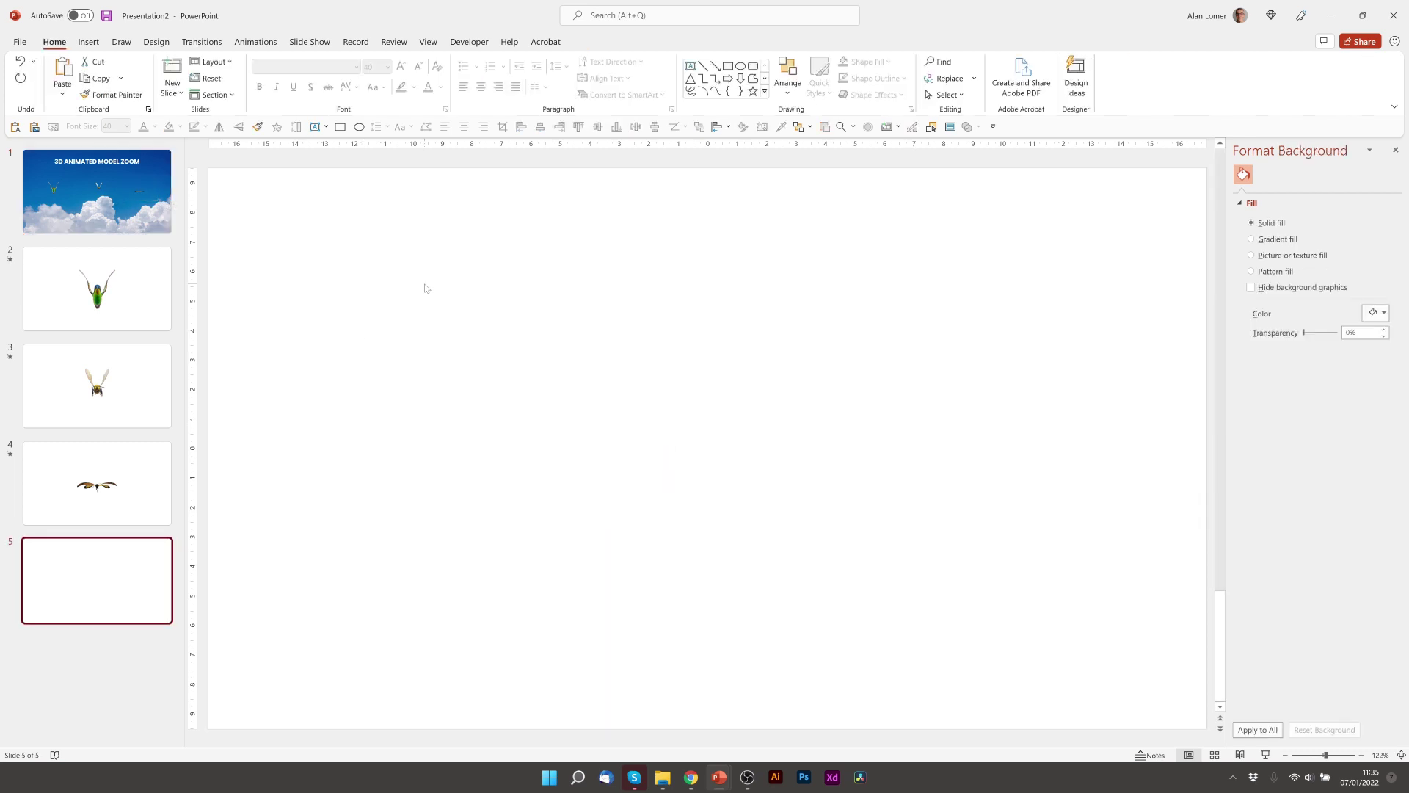
click(88, 41)
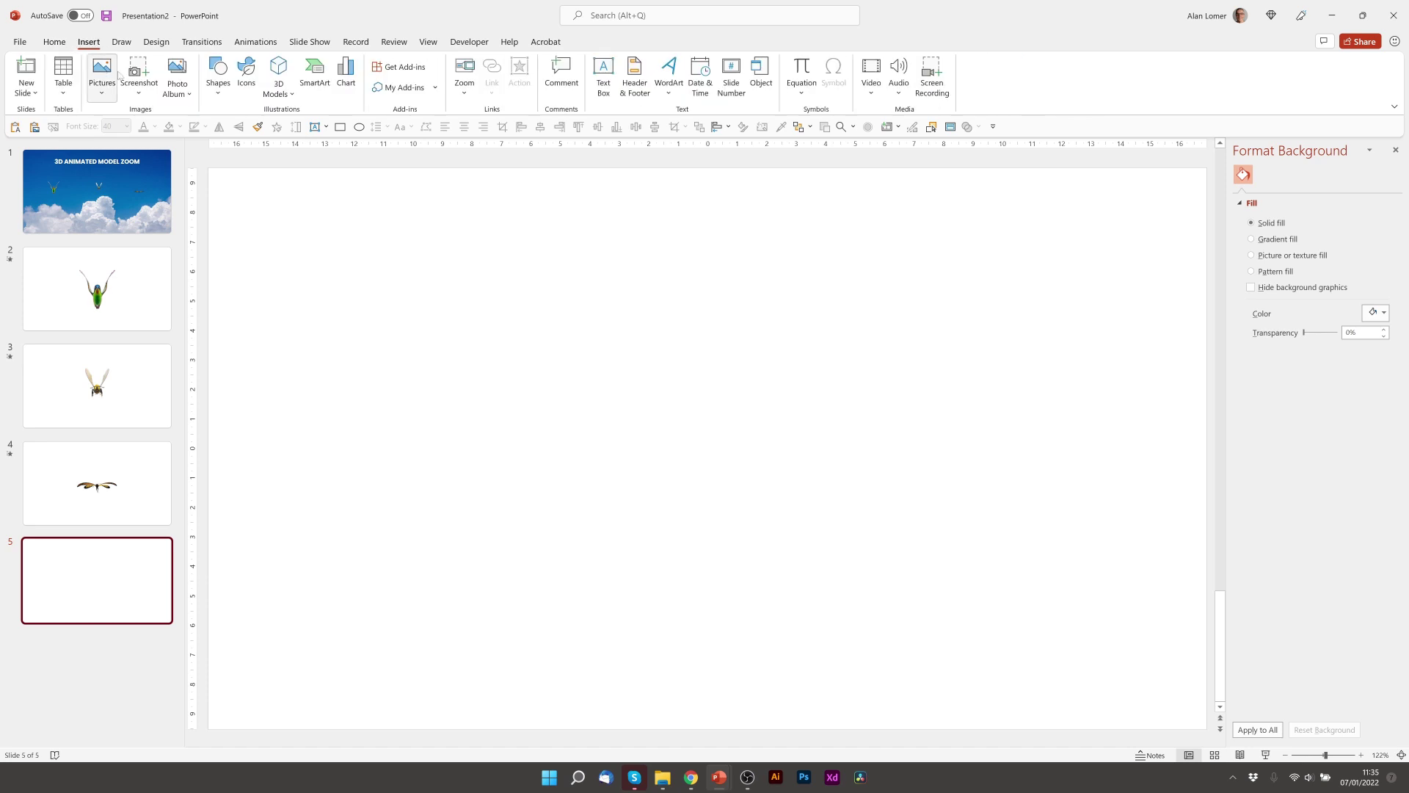
click(279, 77)
click(281, 154)
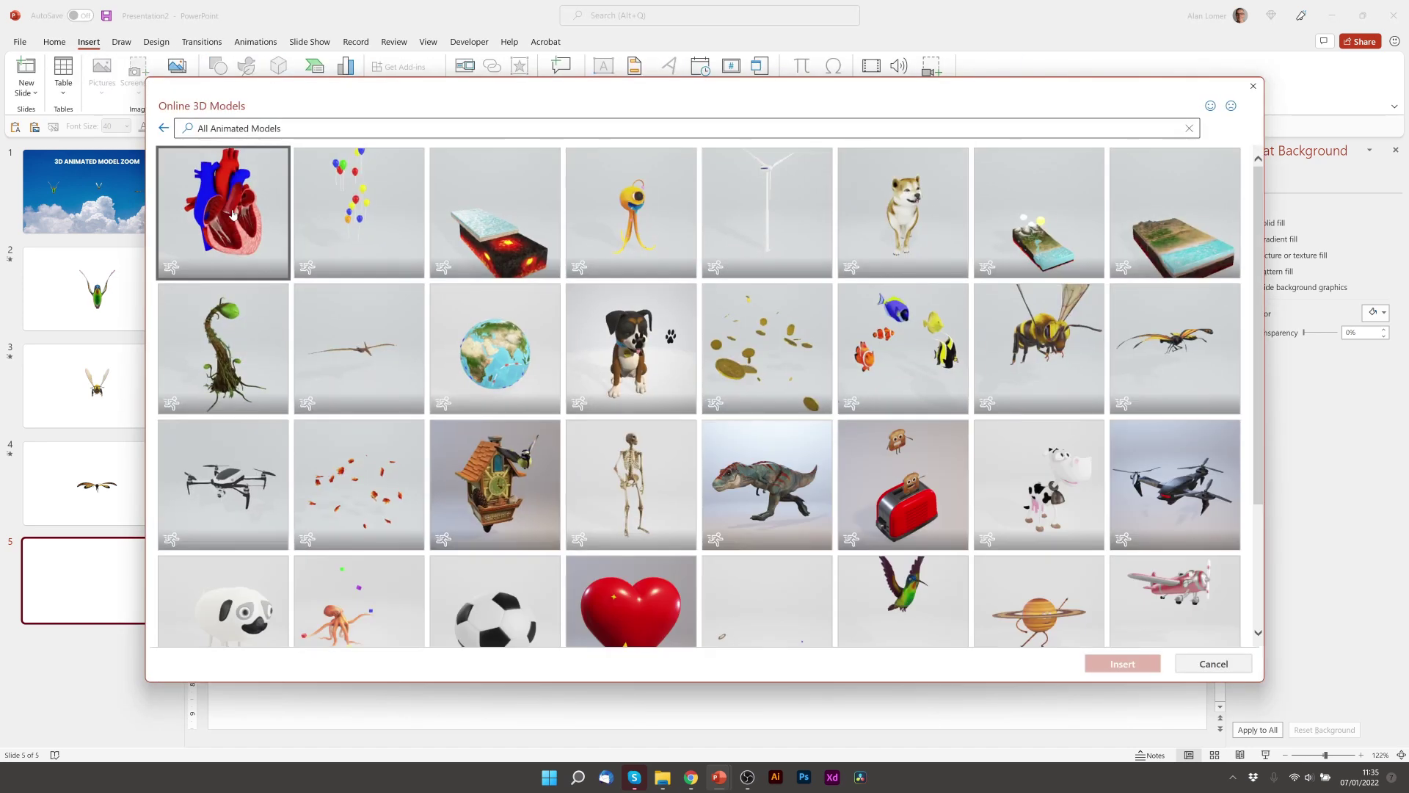
scroll(514, 441, down, 3)
click(222, 562)
click(1123, 662)
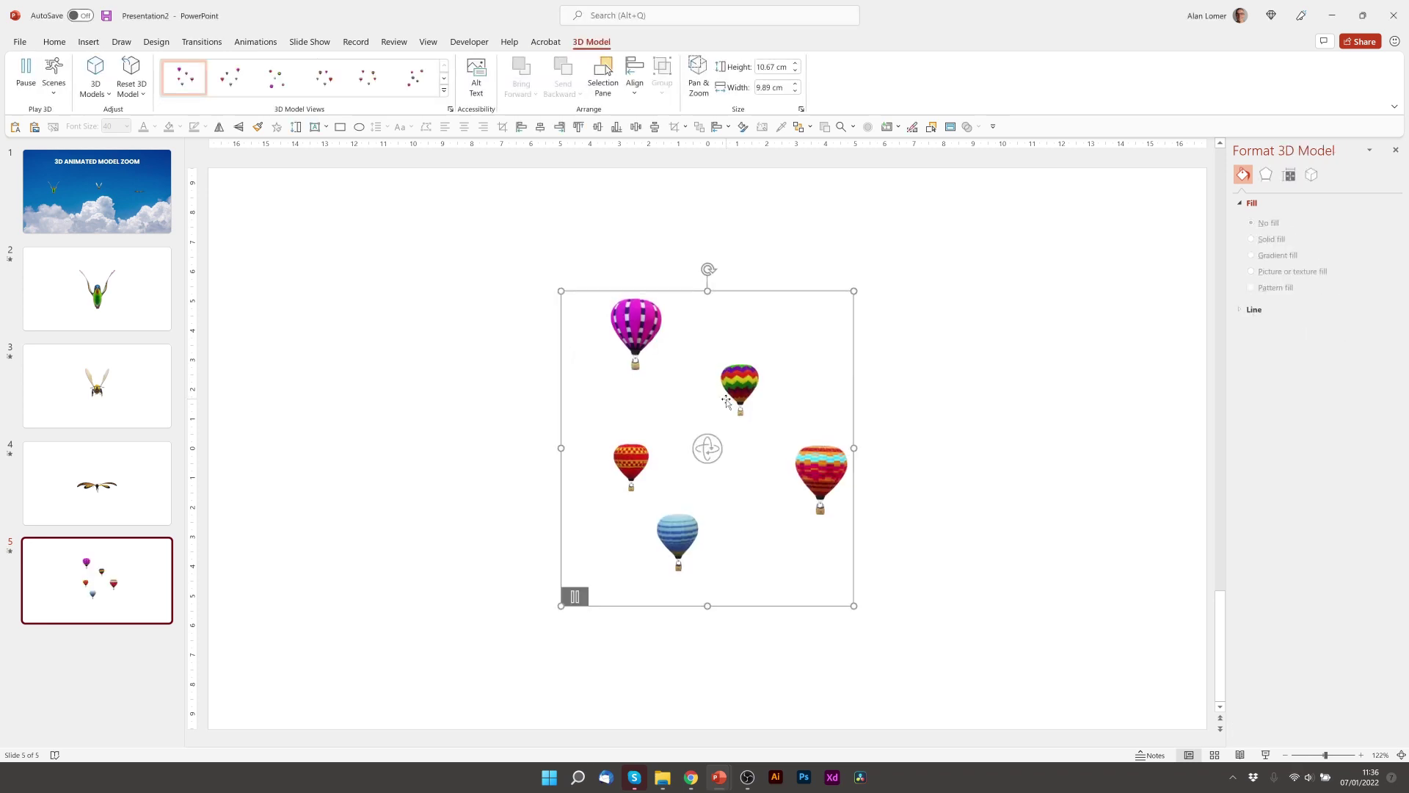
Step: Add a slide zoom to slide 5 on the title slide and move it up over the title
click(97, 191)
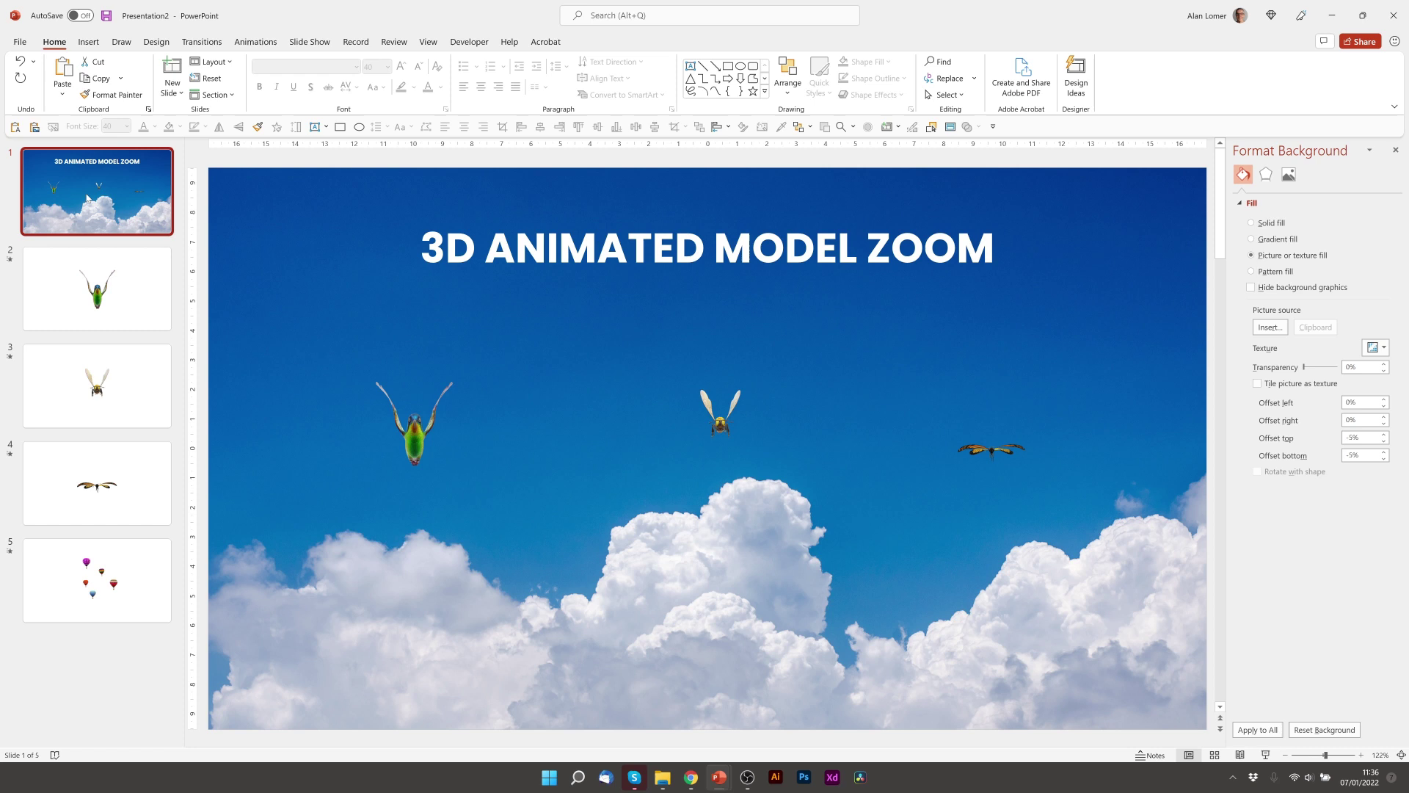
click(88, 42)
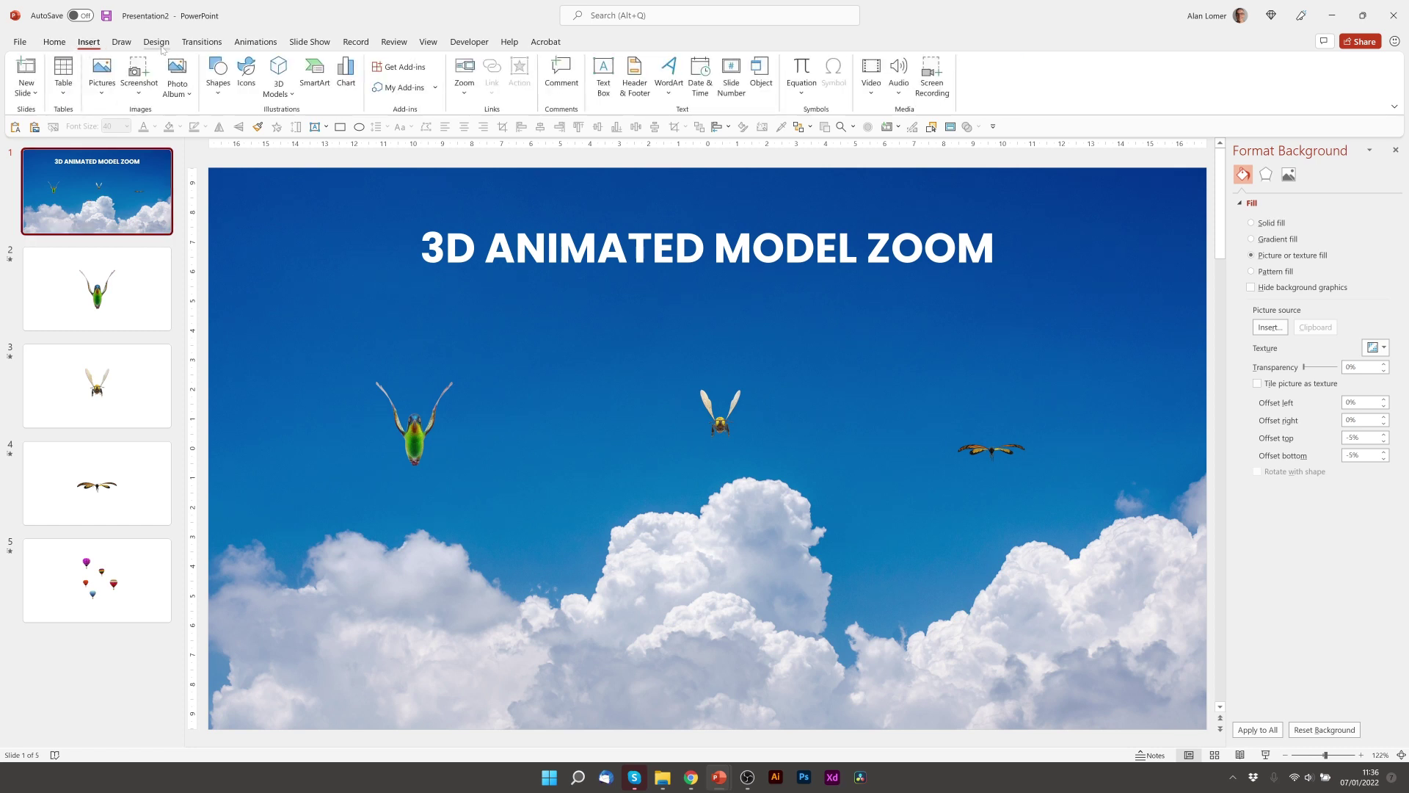
click(465, 73)
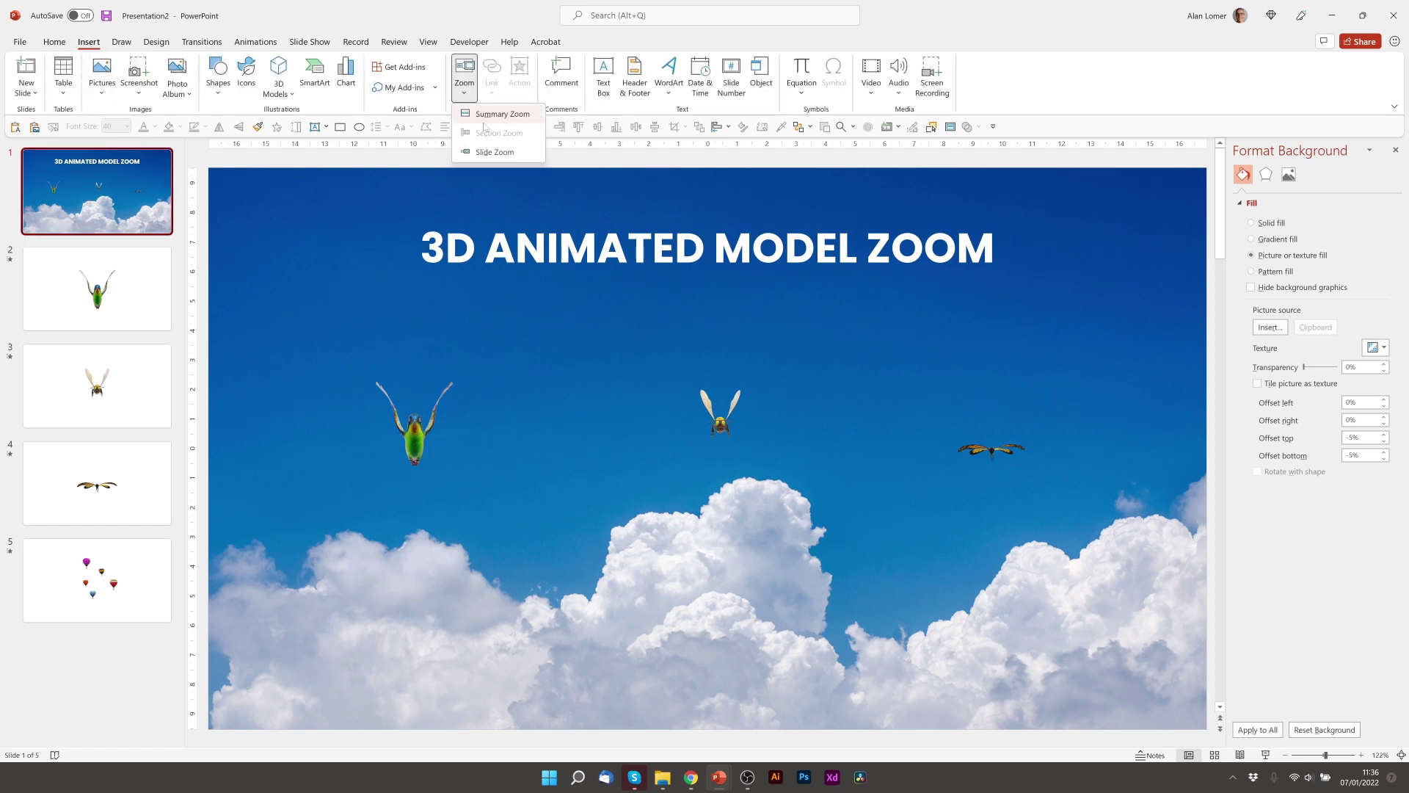
click(492, 159)
click(528, 406)
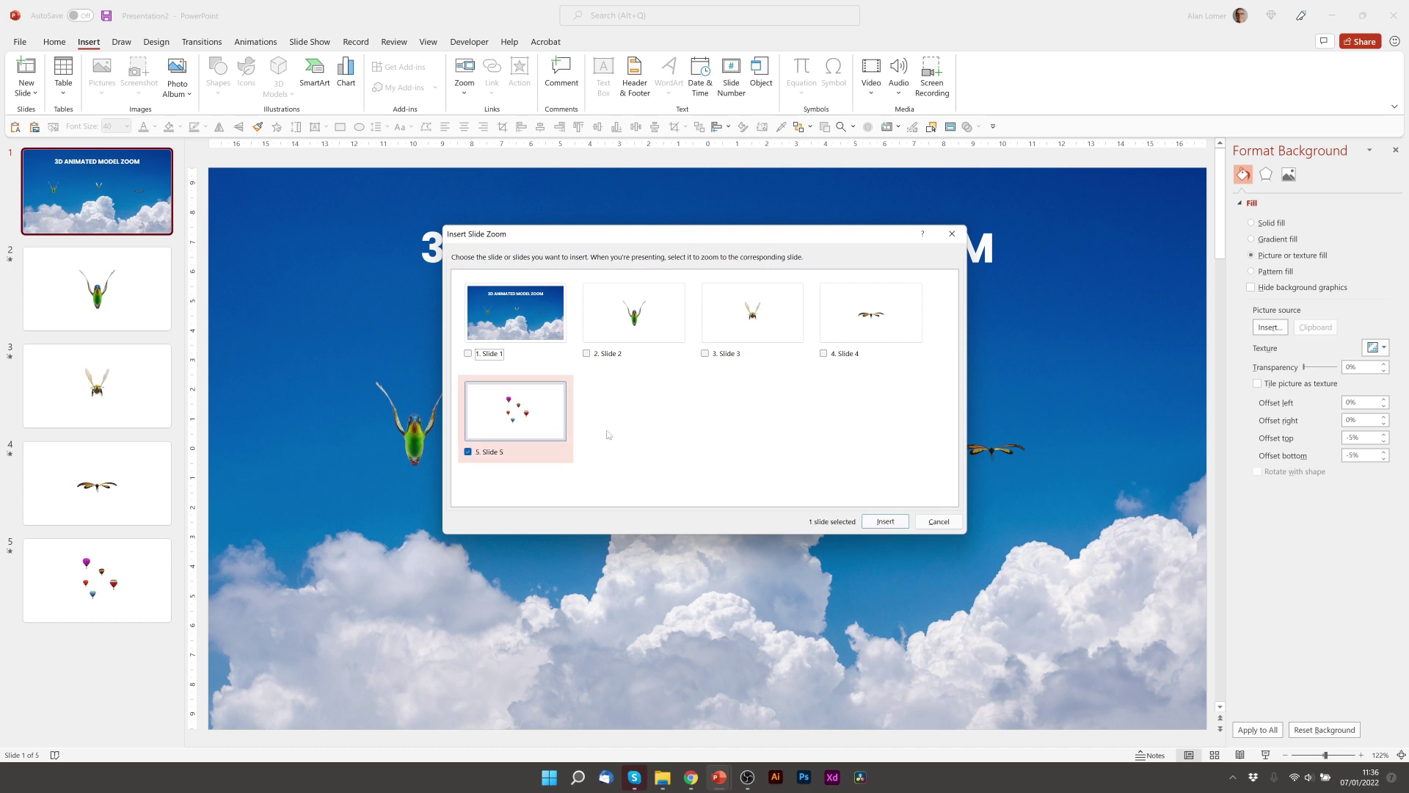
click(891, 524)
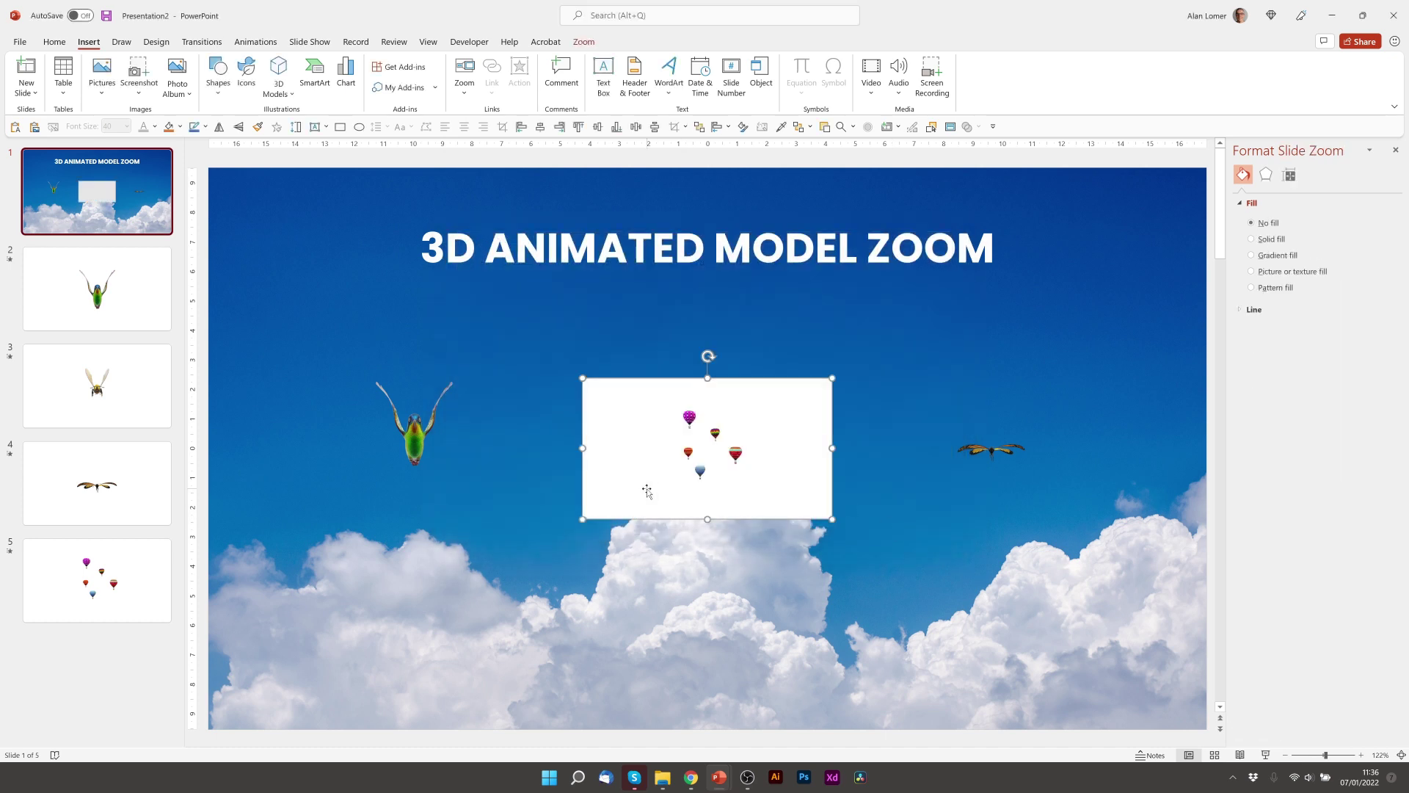
drag(644, 488, 607, 284)
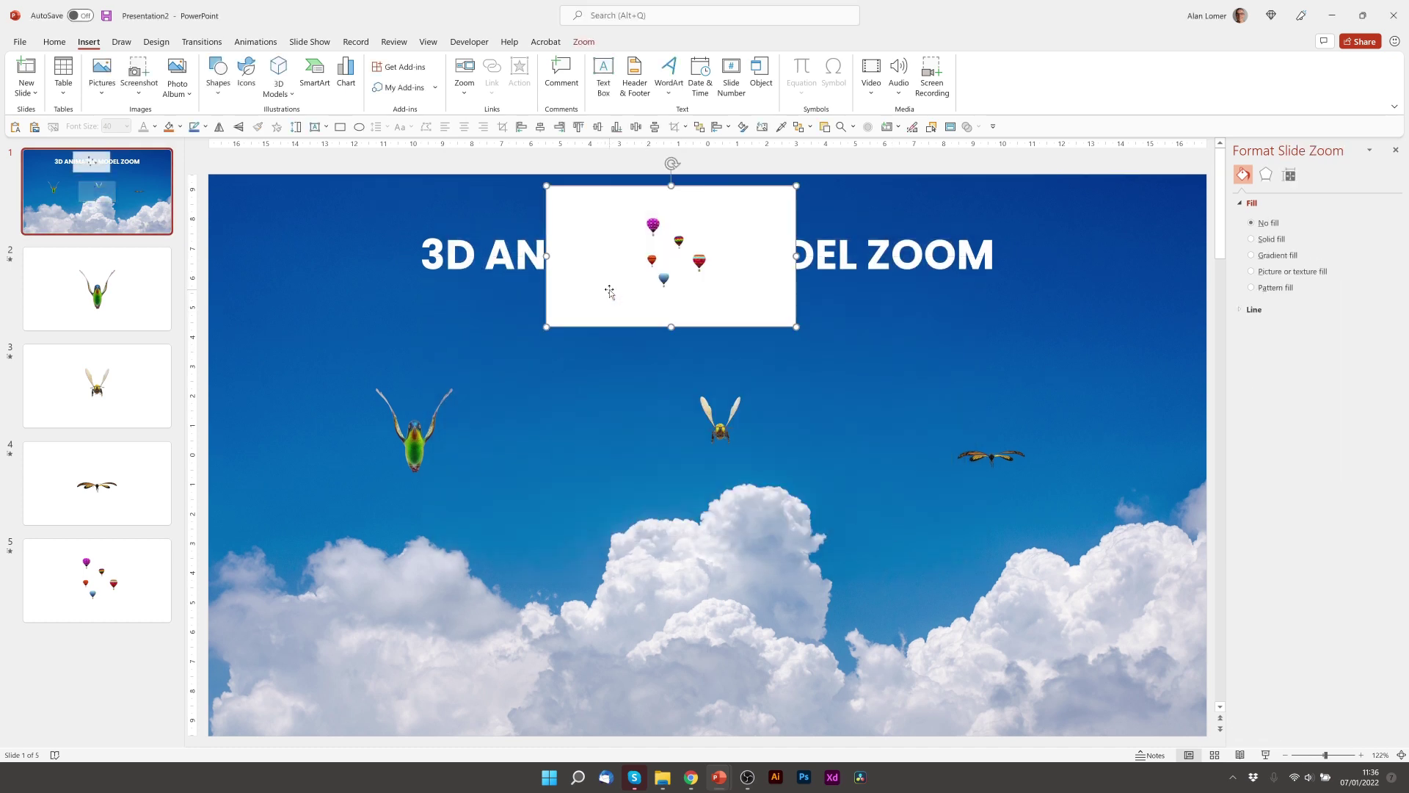
Step: Enlarge the hot air balloons model on slide 5 in both directions
click(102, 584)
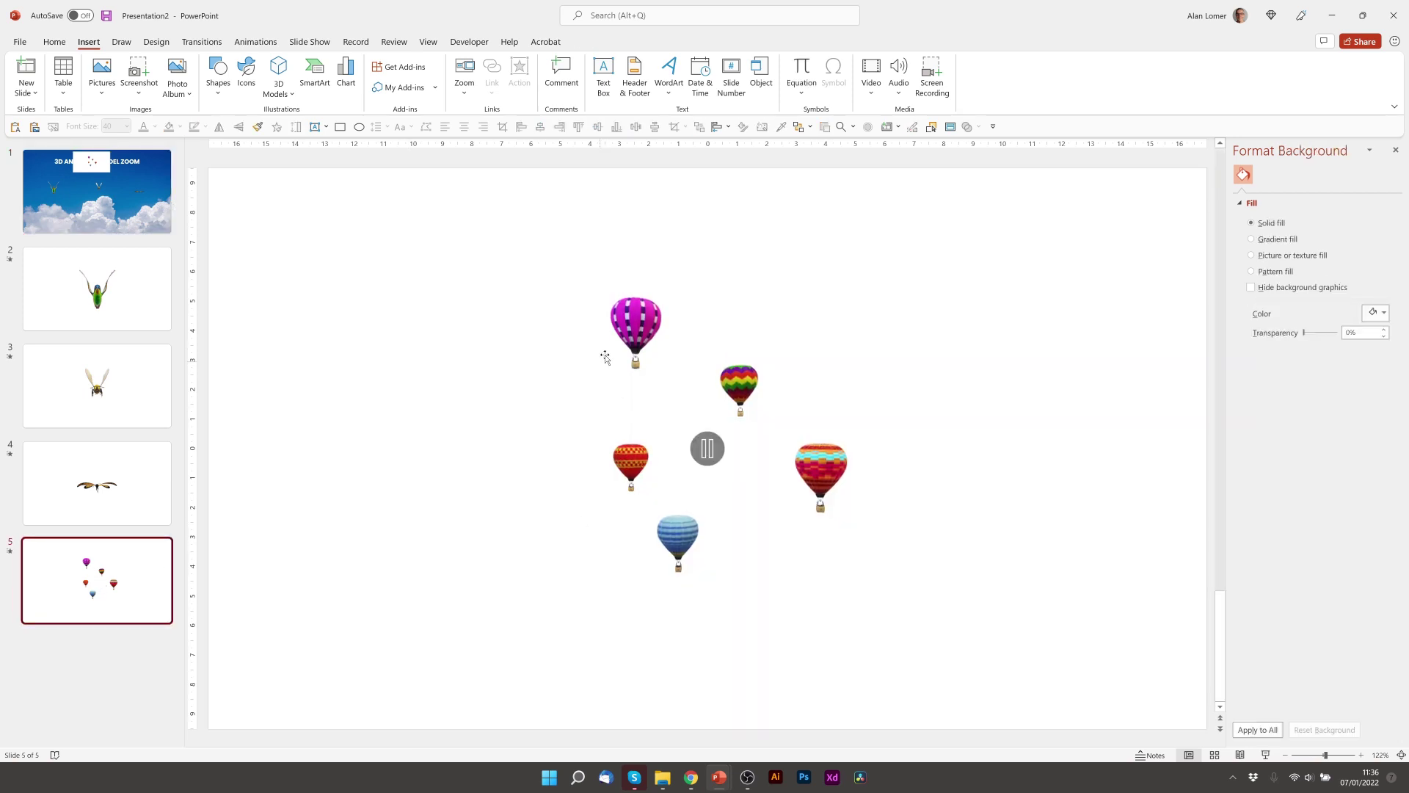
click(607, 355)
drag(854, 291, 944, 192)
drag(561, 606, 480, 693)
Step: Nudge the slide 5 zoom into place and turn on Return to Zoom and Zoom Background
click(105, 197)
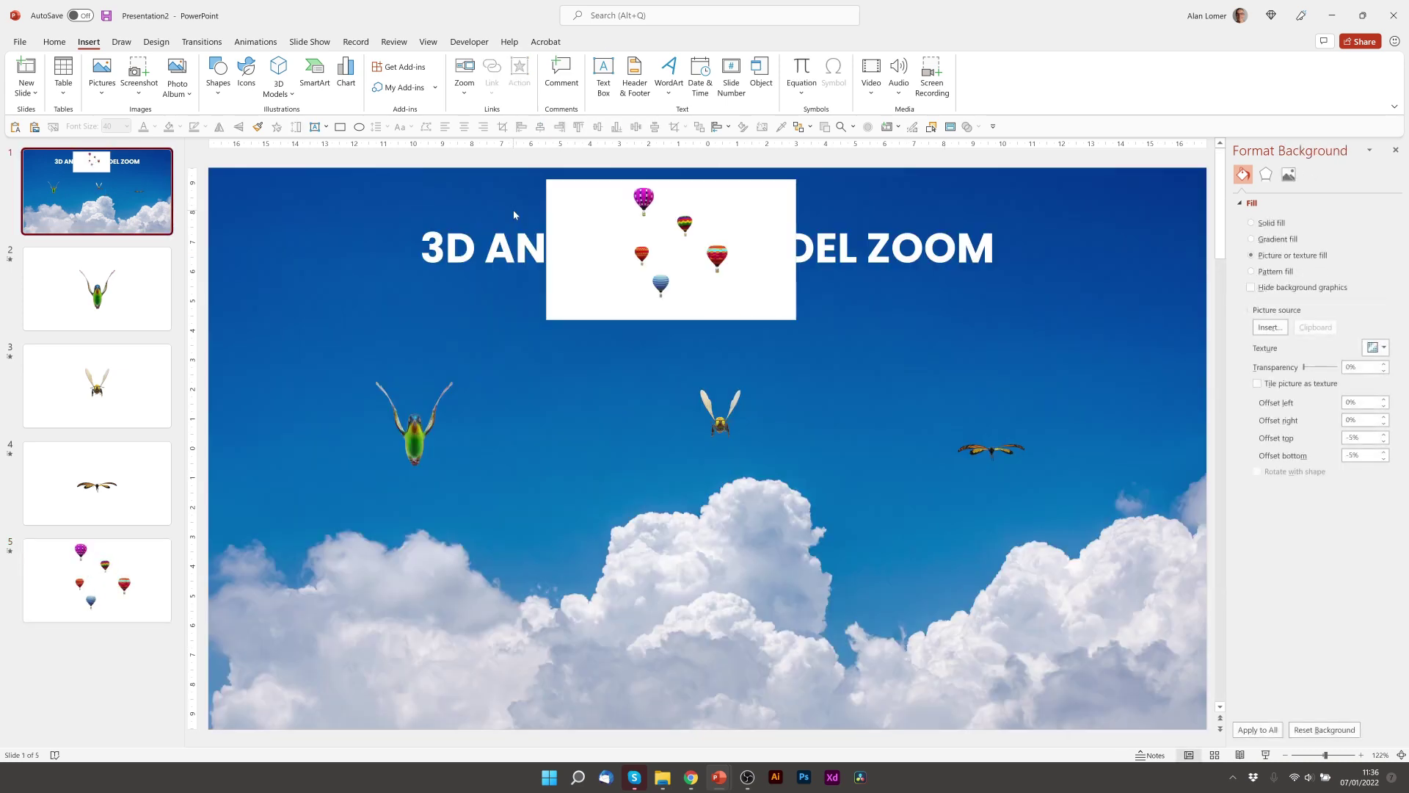
drag(632, 236, 655, 246)
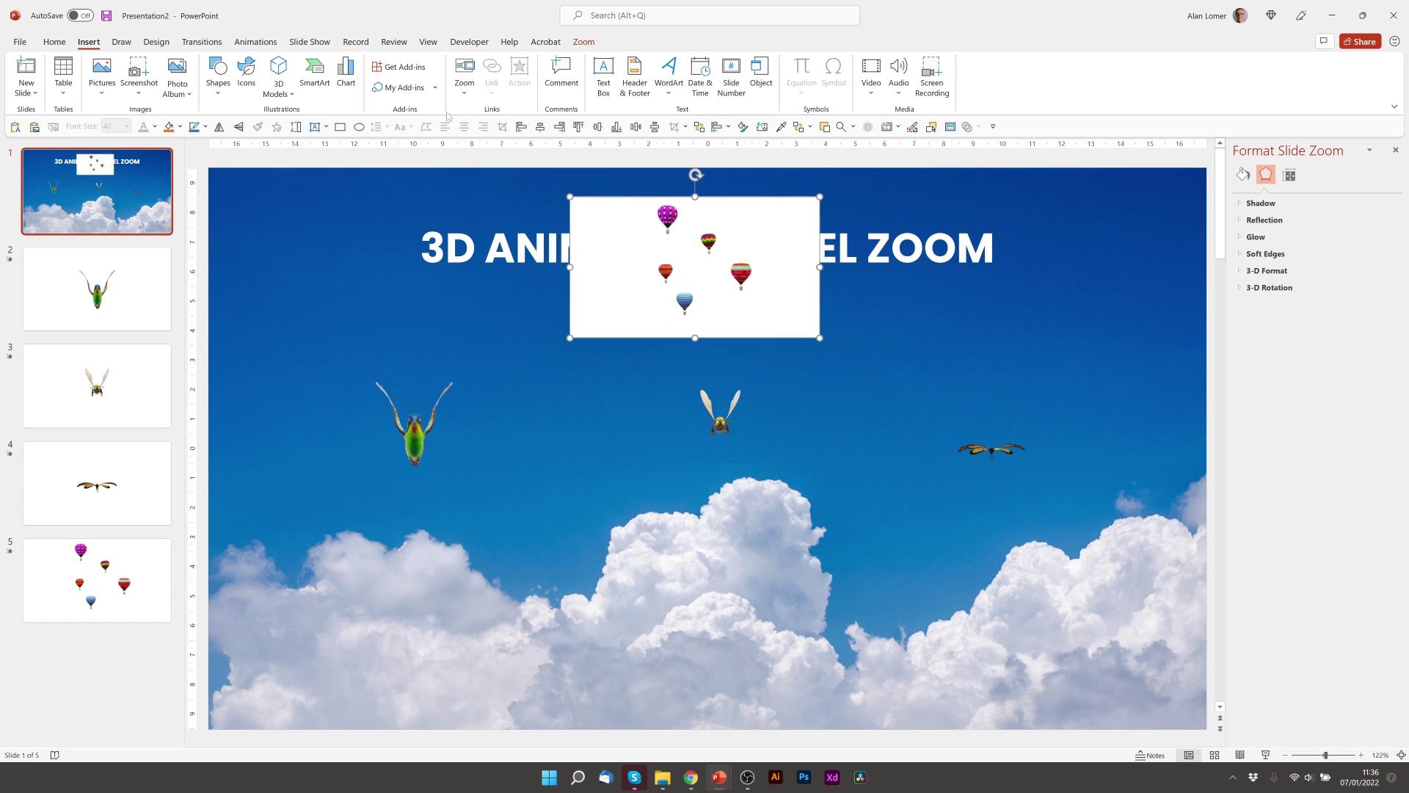
click(584, 41)
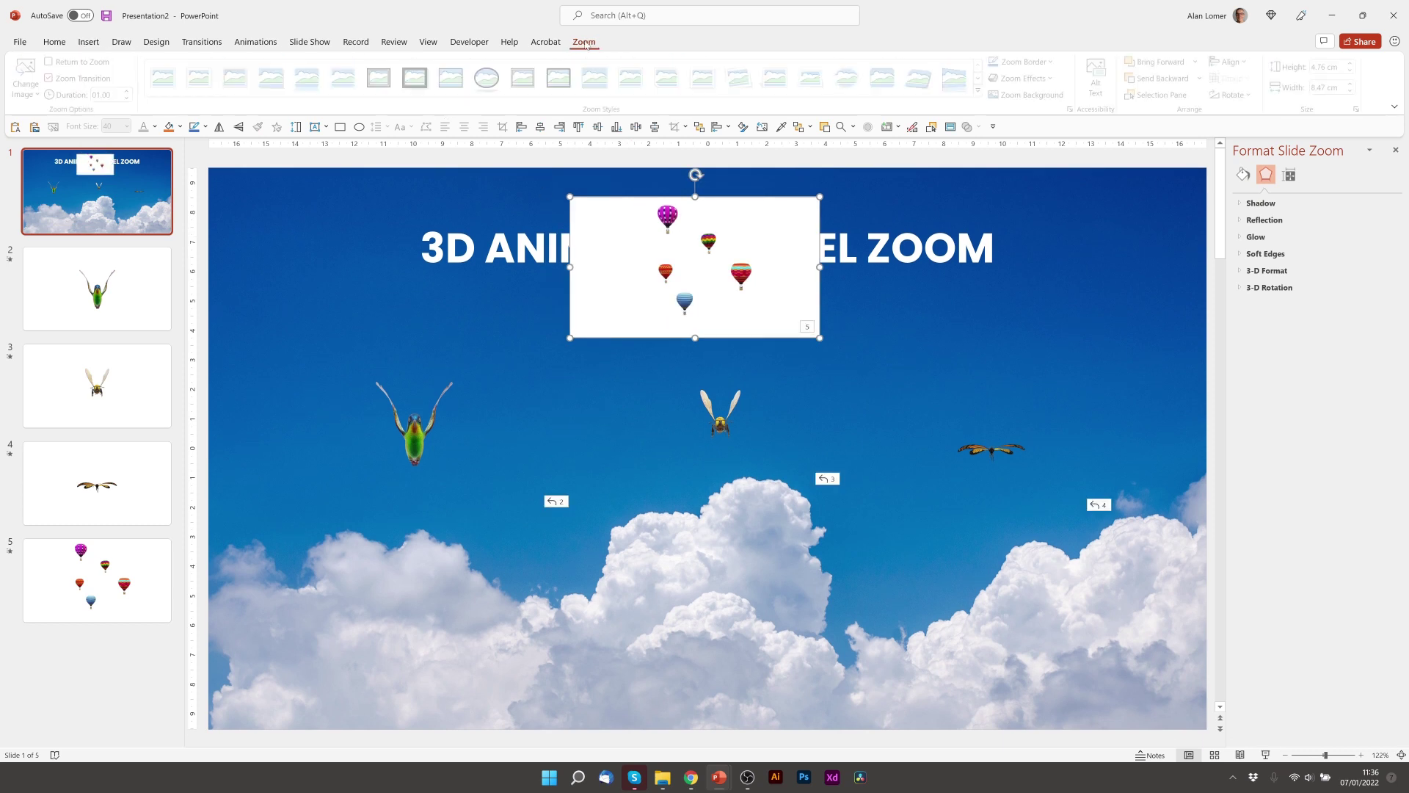
click(65, 63)
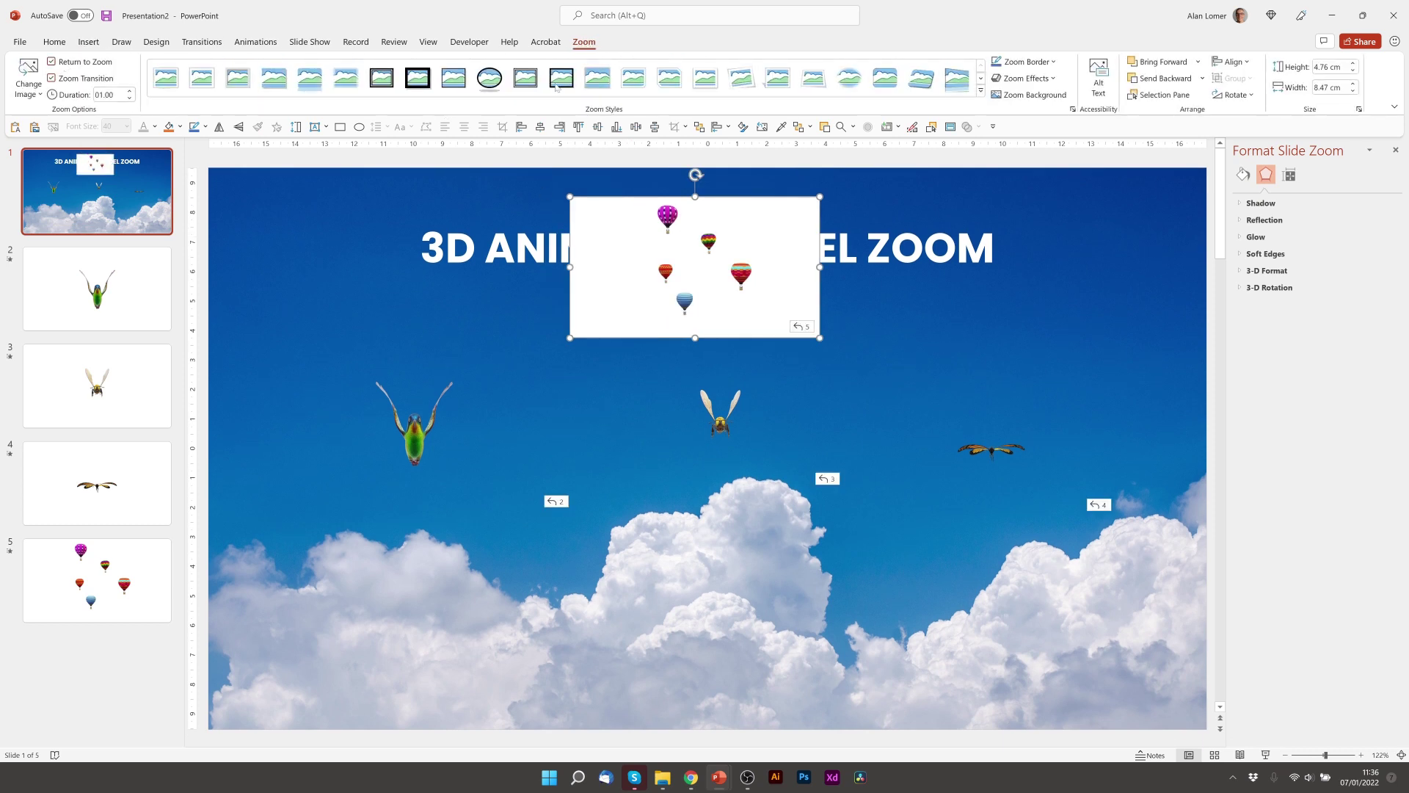
click(1042, 95)
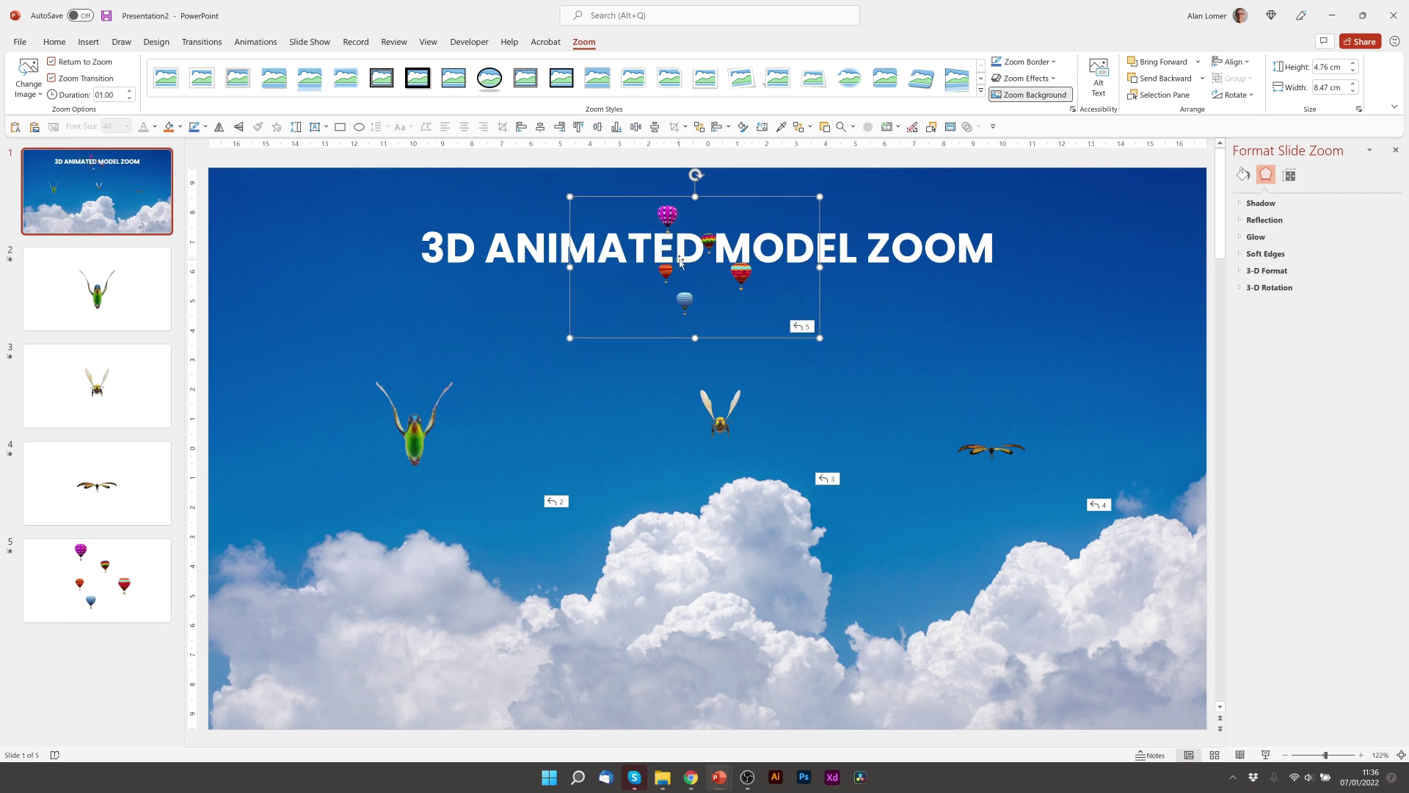